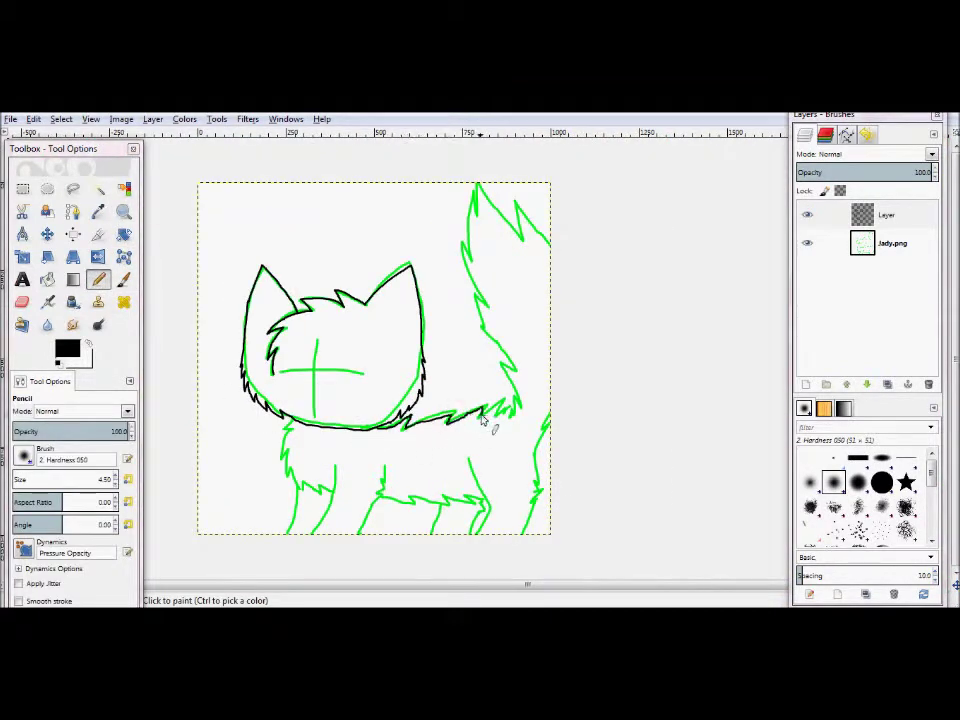
- Trace the cat's tail and right-leg outlines in black, then zoom in on the face guide
{"action": "mouse_move", "coordinate": [480, 285]}
{"action": "left_mouse_down"}
{"action": "mouse_move", "coordinate": [488, 193]}
{"action": "mouse_move", "coordinate": [550, 243]}
{"action": "left_mouse_up"}
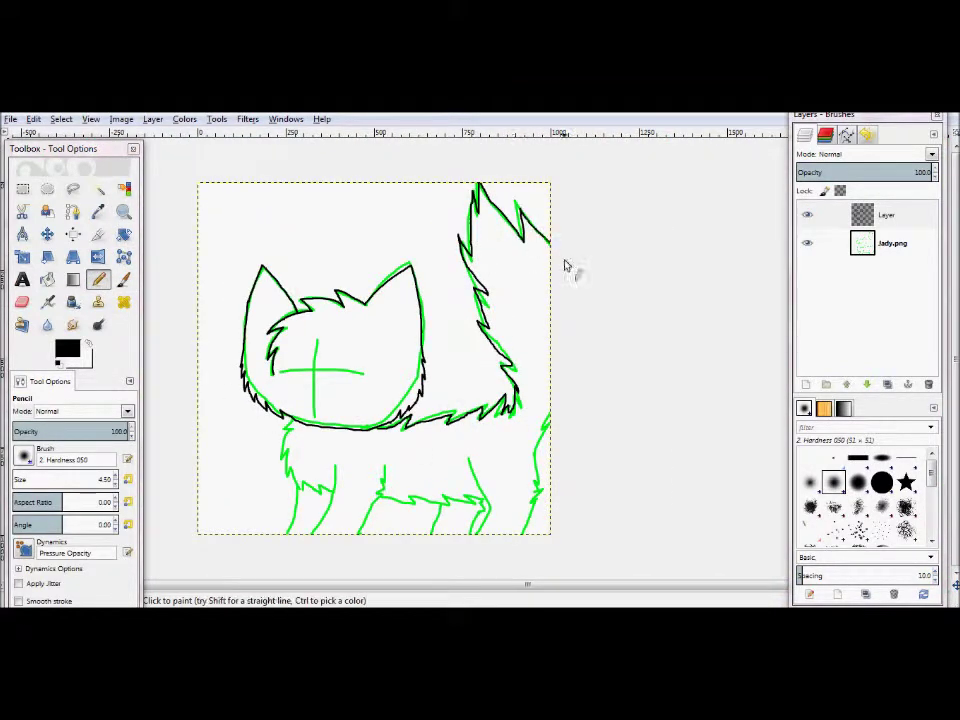
{"action": "left_click_drag", "start_coordinate": [478, 522], "coordinate": [479, 533]}
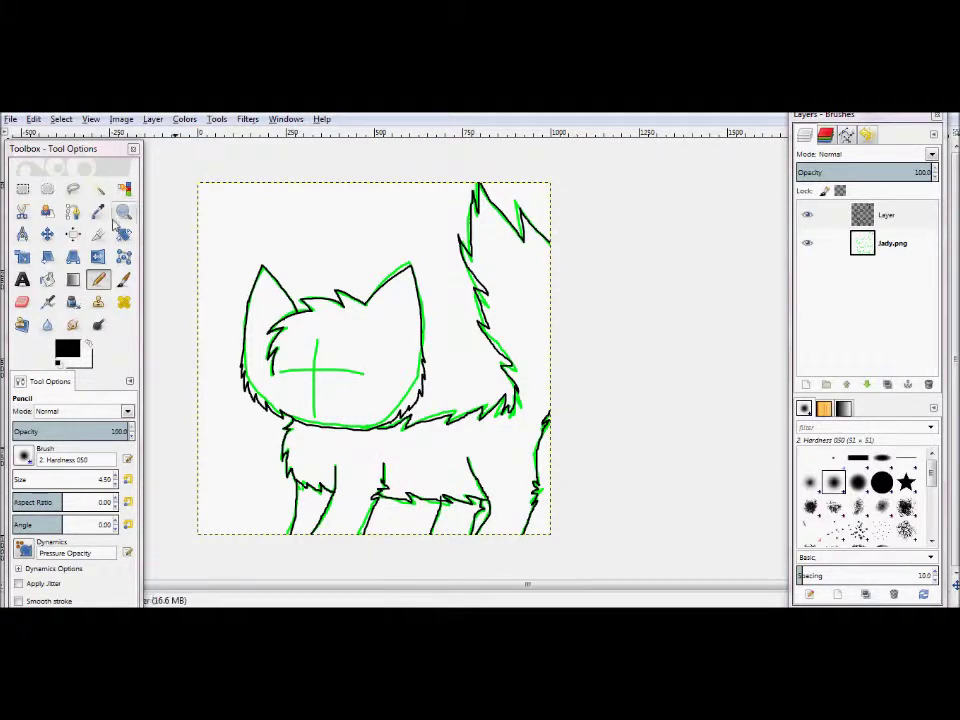
{"action": "key", "text": "z"}
{"action": "left_click", "coordinate": [306, 379]}
- Draw the black eye arc and small triangle nose, then select the green sketch layer
{"action": "key", "text": "n"}
{"action": "left_click_drag", "start_coordinate": [430, 283], "coordinate": [674, 303]}
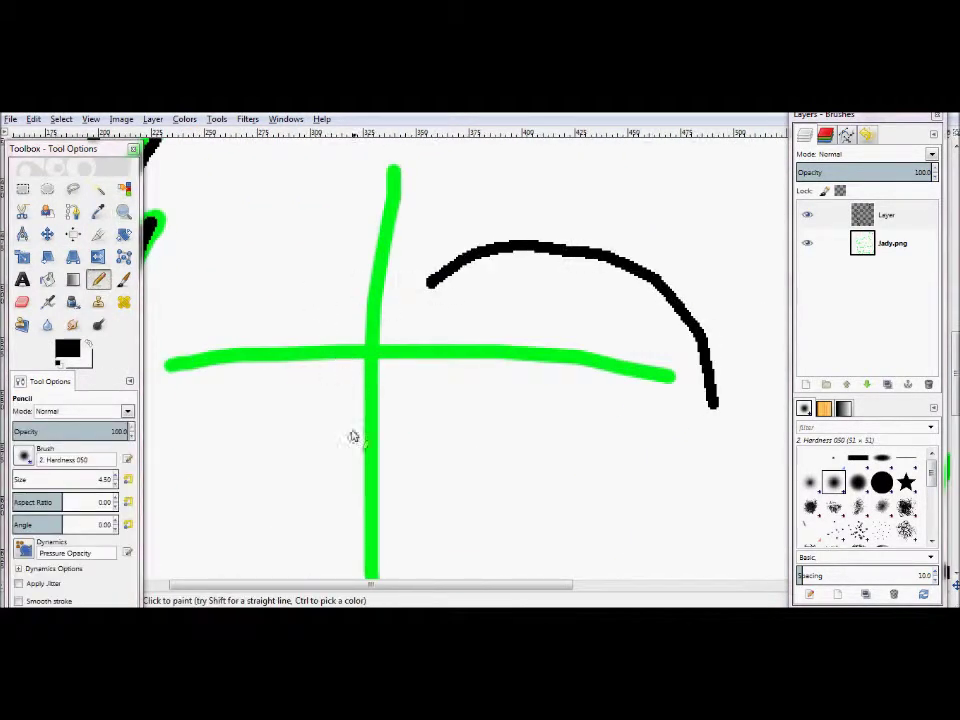
{"action": "left_click_drag", "start_coordinate": [386, 476], "coordinate": [388, 478]}
{"action": "left_click", "coordinate": [892, 243]}
- Delete the green sketch layer and undo the stray mouth stroke
{"action": "left_click", "coordinate": [928, 384]}
{"action": "key", "text": "z"}
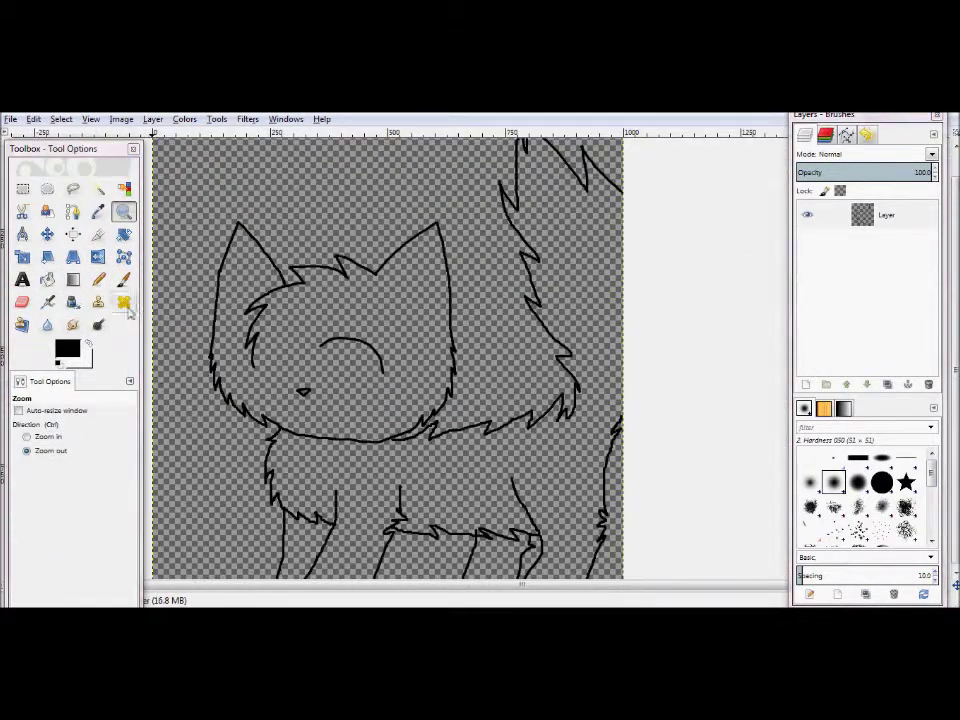
{"action": "key", "text": "n"}
{"action": "left_click", "coordinate": [33, 119]}
{"action": "left_click", "coordinate": [65, 133]}
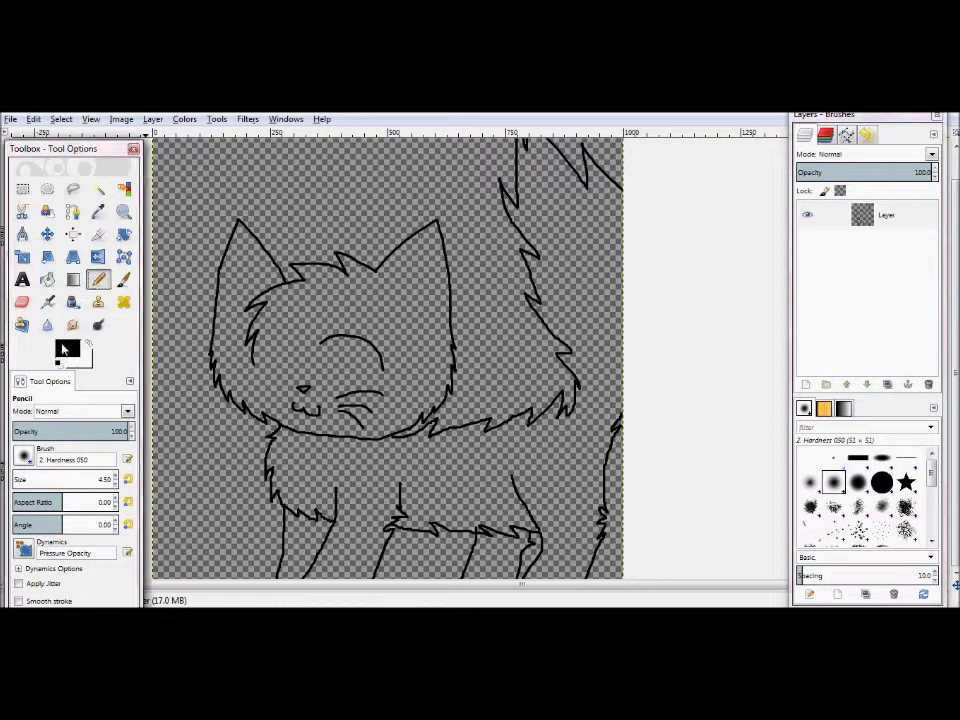
- Set the foreground colour to a gray-teal
{"action": "left_click", "coordinate": [67, 349]}
{"action": "mouse_move", "coordinate": [167, 446]}
{"action": "left_mouse_down"}
{"action": "mouse_move", "coordinate": [153, 424]}
{"action": "mouse_move", "coordinate": [165, 444]}
{"action": "left_mouse_up"}
{"action": "left_click", "coordinate": [335, 524]}
{"action": "left_click", "coordinate": [47, 279]}
- Bucket-fill the cat's body gray-teal and add a black U-shaped outline under the eye arc
{"action": "left_click", "coordinate": [320, 300]}
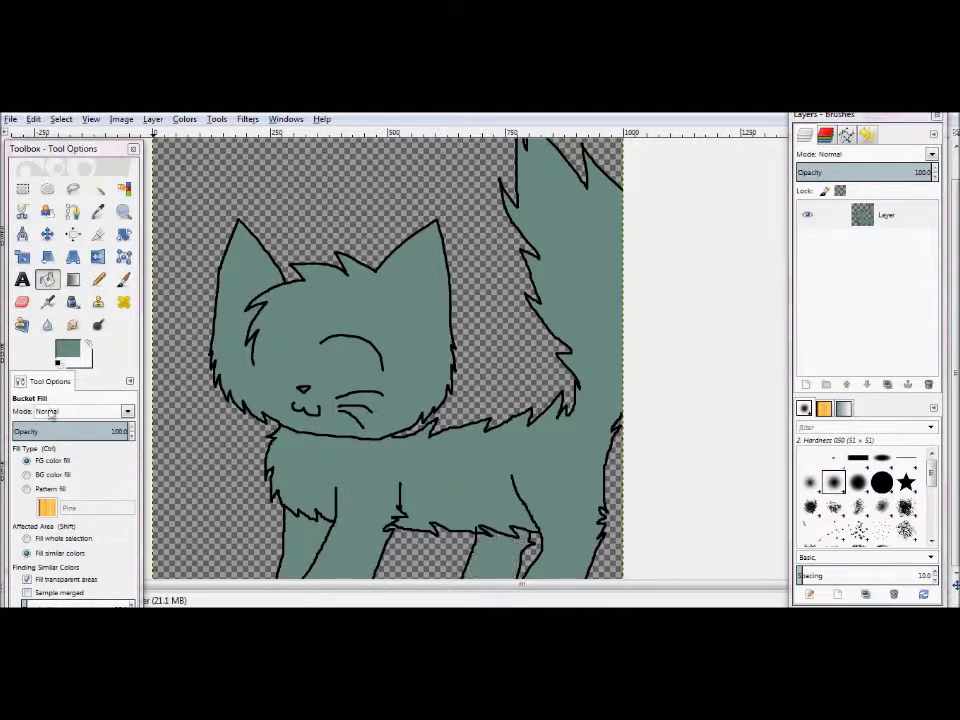
{"action": "key", "text": "c"}
{"action": "key", "text": "n"}
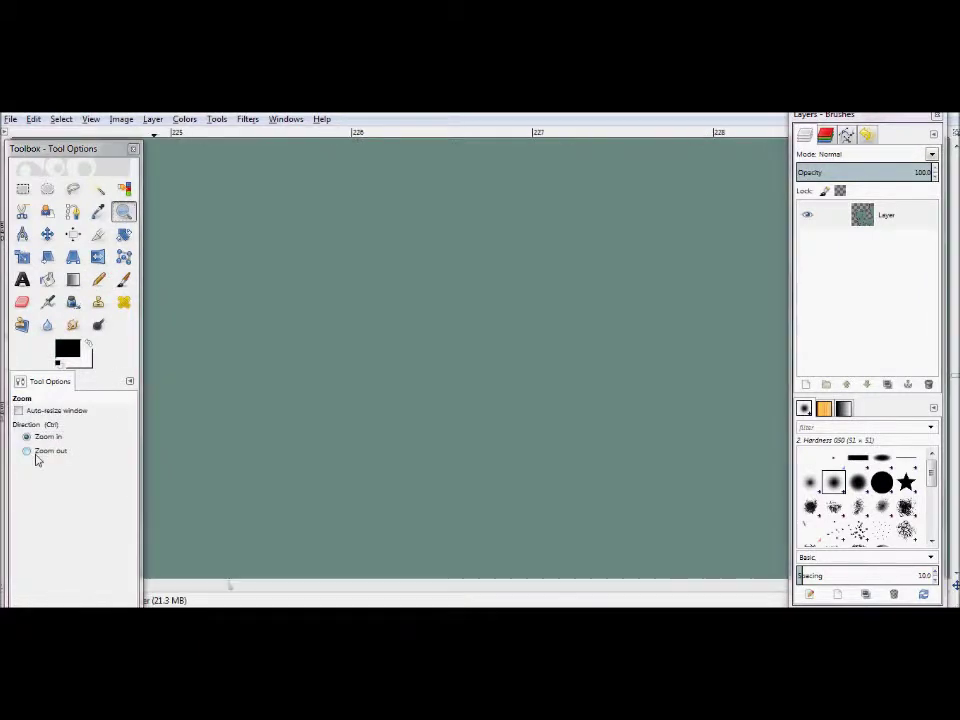
{"action": "mouse_move", "coordinate": [452, 340]}
{"action": "left_mouse_down"}
{"action": "mouse_move", "coordinate": [471, 467]}
{"action": "mouse_move", "coordinate": [540, 360]}
{"action": "left_mouse_up"}
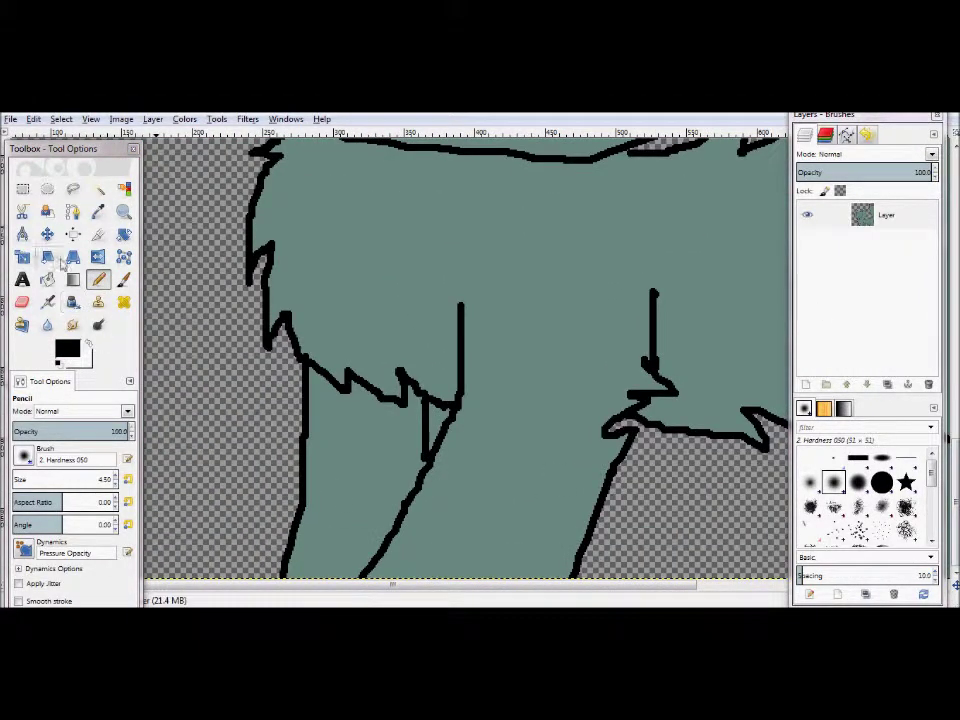
- Switch to white and fill the first zigzag paw tuft
{"action": "left_click", "coordinate": [22, 301]}
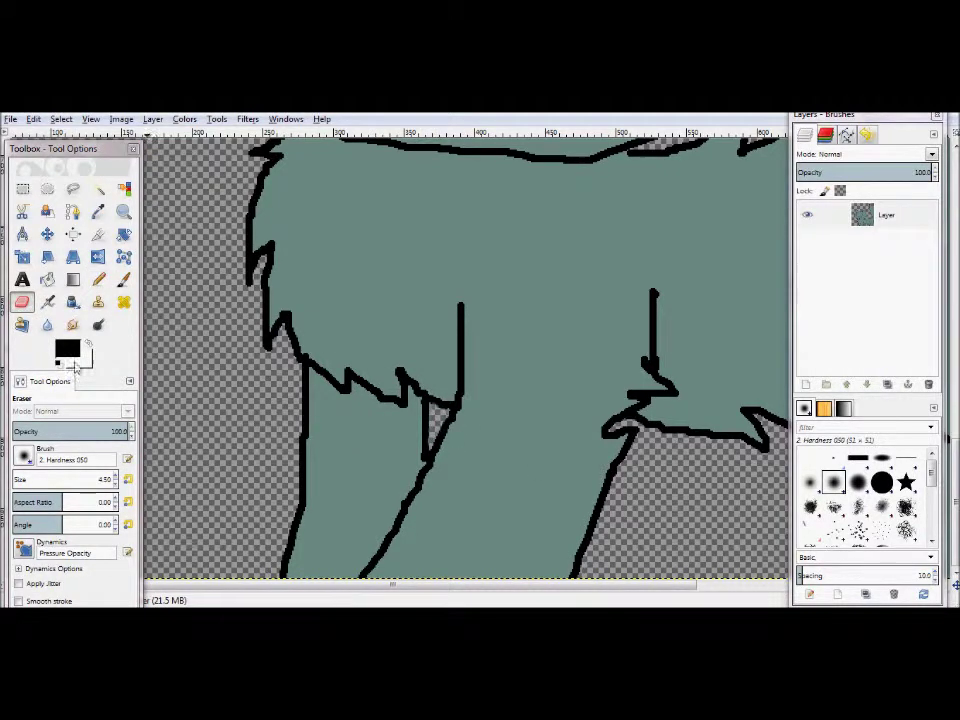
{"action": "key", "text": "n"}
{"action": "key", "text": "x"}
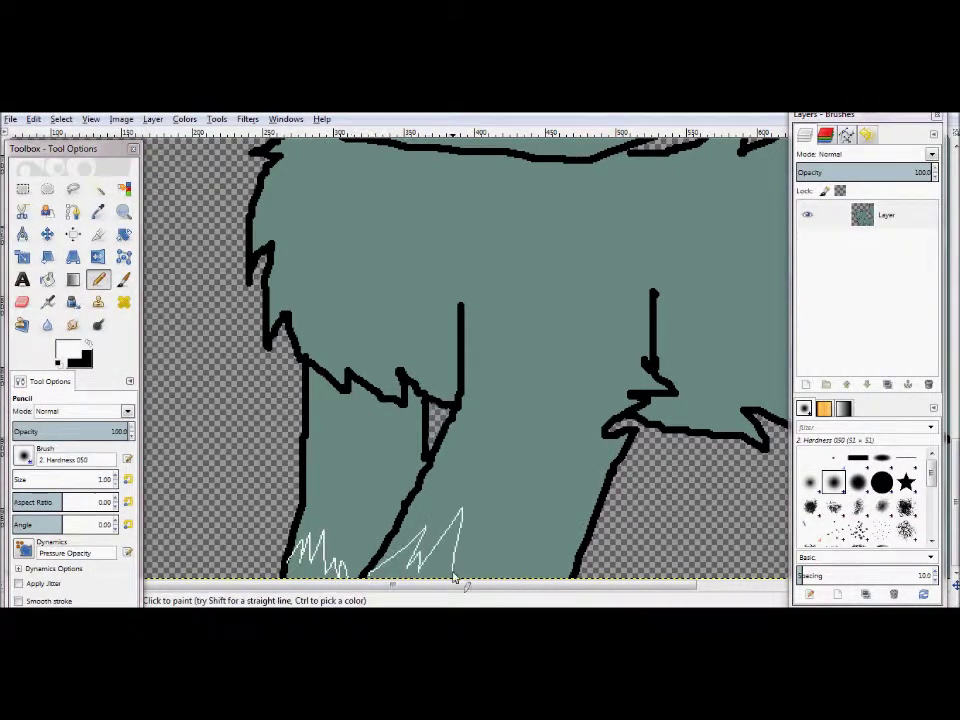
{"action": "key", "text": "shift+b"}
{"action": "left_click", "coordinate": [440, 560]}
- Draw and fill a white zigzag tuft on the next paw
{"action": "scroll", "coordinate": [405, 560], "scroll_direction": "right", "scroll_amount": 10}
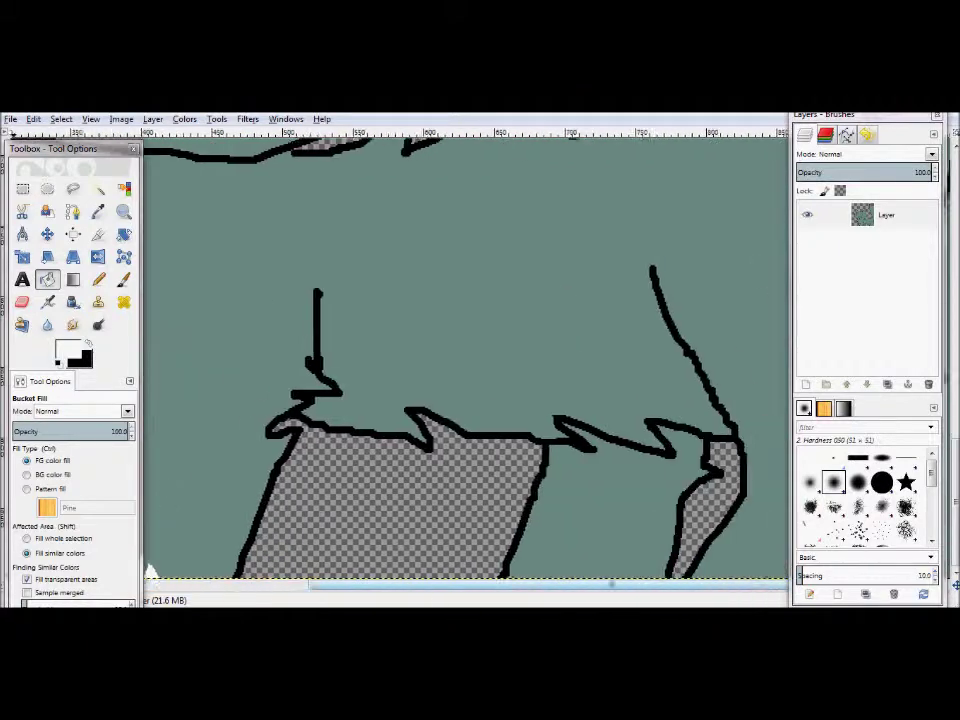
{"action": "key", "text": "n"}
{"action": "scroll", "coordinate": [405, 560], "scroll_direction": "right", "scroll_amount": 1}
{"action": "left_click_drag", "start_coordinate": [470, 576], "coordinate": [515, 580]}
{"action": "key", "text": "shift+b"}
{"action": "left_click", "coordinate": [505, 570]}
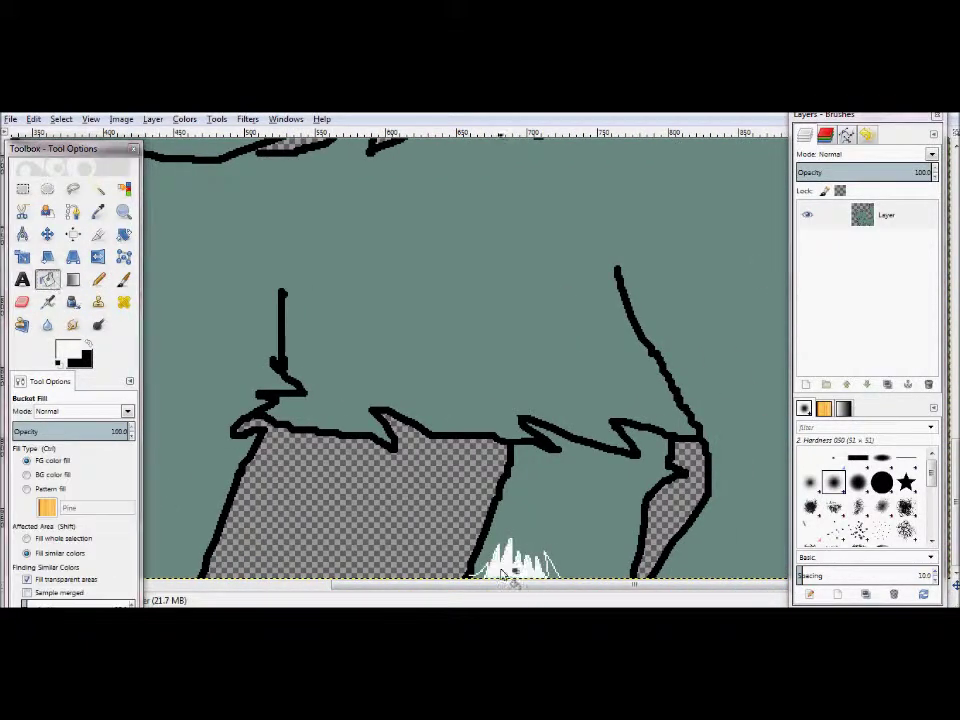
- Draw and fill a white zigzag tuft on the far paw, then zoom out
{"action": "key", "text": "n"}
{"action": "left_click_drag", "start_coordinate": [660, 577], "coordinate": [780, 576]}
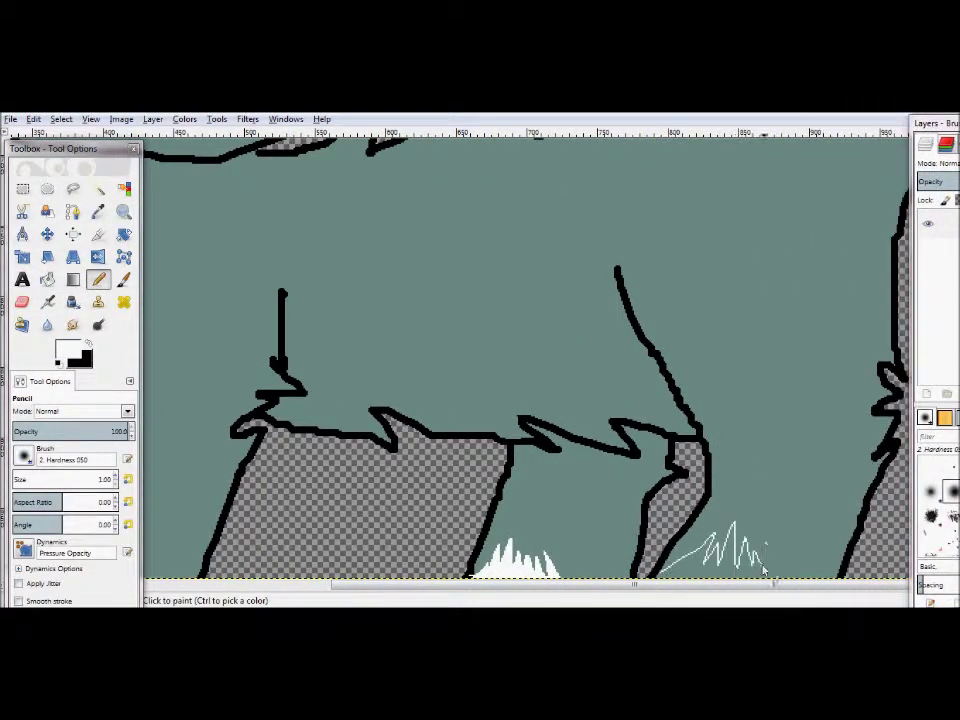
{"action": "left_click", "coordinate": [720, 565]}
{"action": "left_click", "coordinate": [123, 211]}
- Outline the inner eye in pale cyan and fill its interior pale cyan
{"action": "left_click", "coordinate": [68, 350]}
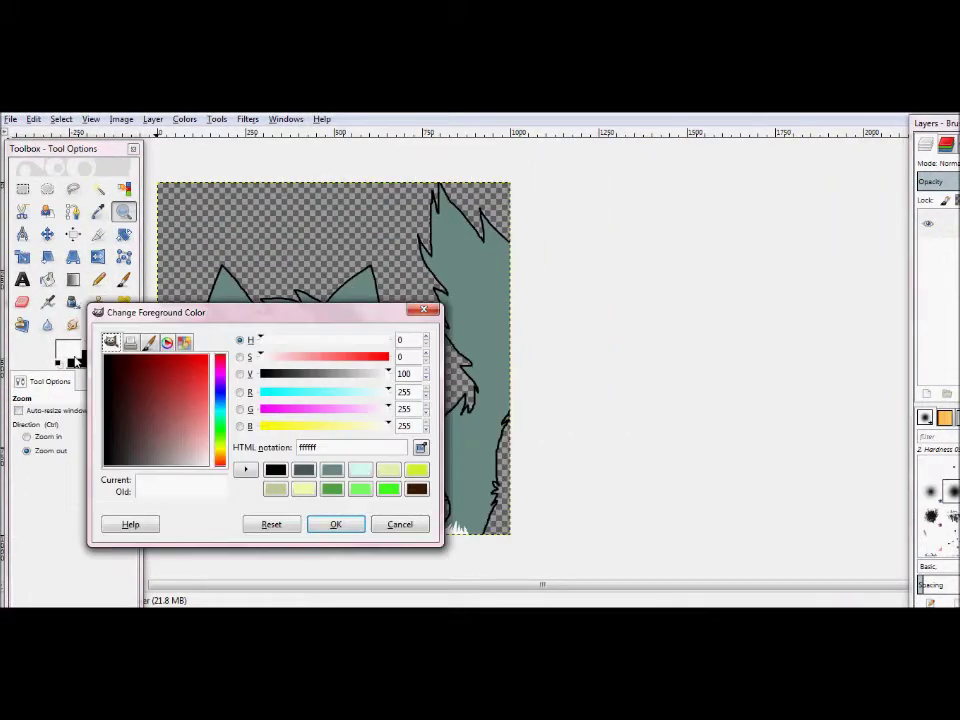
{"action": "left_click_drag", "start_coordinate": [300, 391], "coordinate": [352, 391]}
{"action": "left_click", "coordinate": [335, 524]}
{"action": "left_click", "coordinate": [306, 375]}
{"action": "left_click", "coordinate": [97, 279]}
{"action": "left_click_drag", "start_coordinate": [236, 308], "coordinate": [250, 293]}
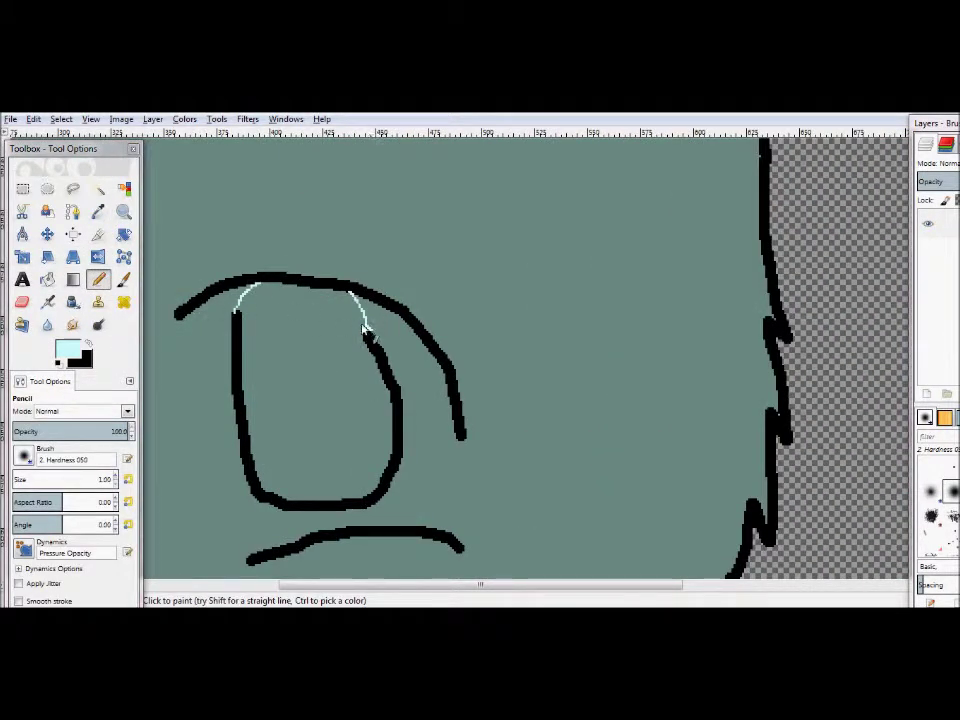
{"action": "left_click", "coordinate": [47, 279]}
{"action": "left_click", "coordinate": [257, 407]}
{"action": "left_click", "coordinate": [98, 279]}
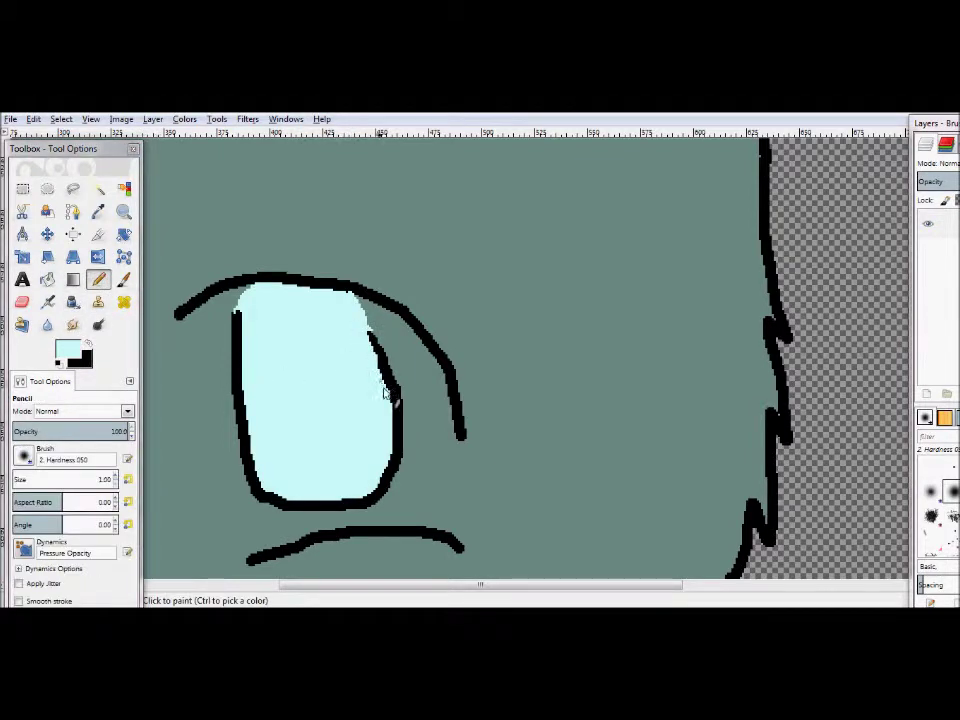
- Fill a grey highlight into the cat's eye
{"action": "left_click", "coordinate": [68, 350]}
{"action": "left_click", "coordinate": [400, 524]}
{"action": "left_click", "coordinate": [68, 350]}
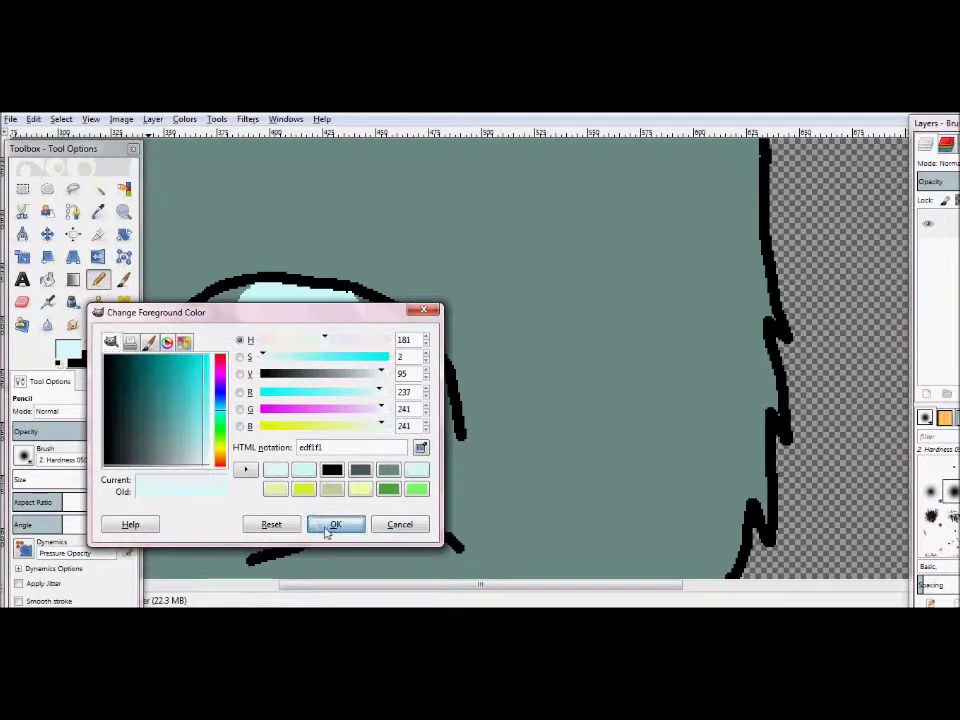
{"action": "left_click", "coordinate": [322, 526]}
{"action": "left_click", "coordinate": [47, 279]}
{"action": "left_click", "coordinate": [320, 400]}
- Choose a paler highlight colour and enlarge the pencil to size 8.09
{"action": "left_click", "coordinate": [68, 350]}
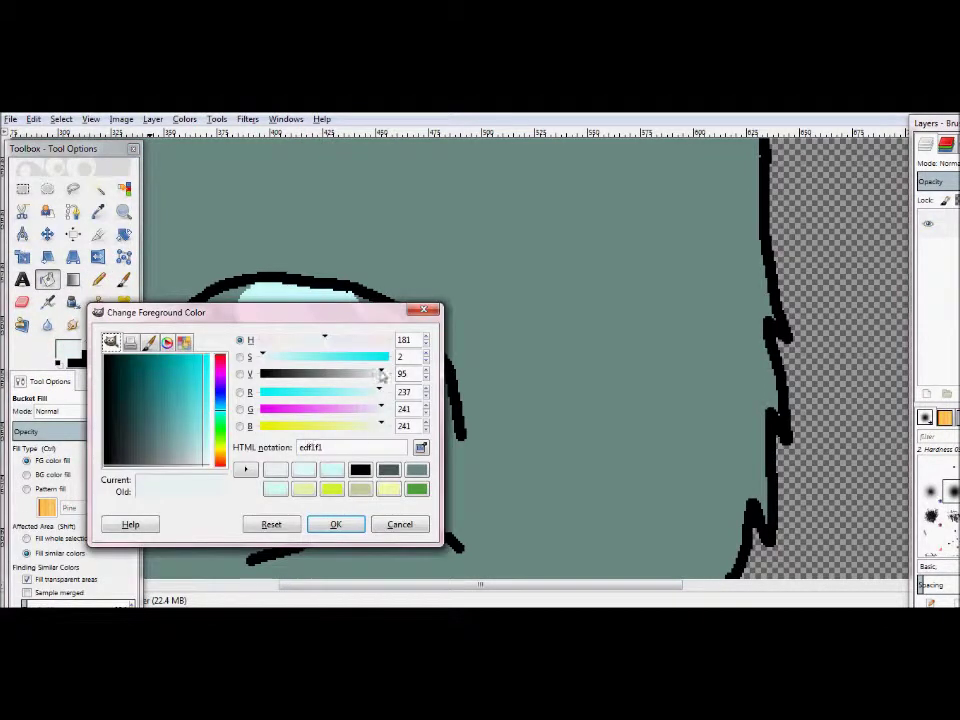
{"action": "left_click", "coordinate": [332, 523]}
{"action": "left_click", "coordinate": [98, 279]}
{"action": "left_click", "coordinate": [15, 480]}
{"action": "left_click_drag", "start_coordinate": [15, 480], "coordinate": [40, 480]}
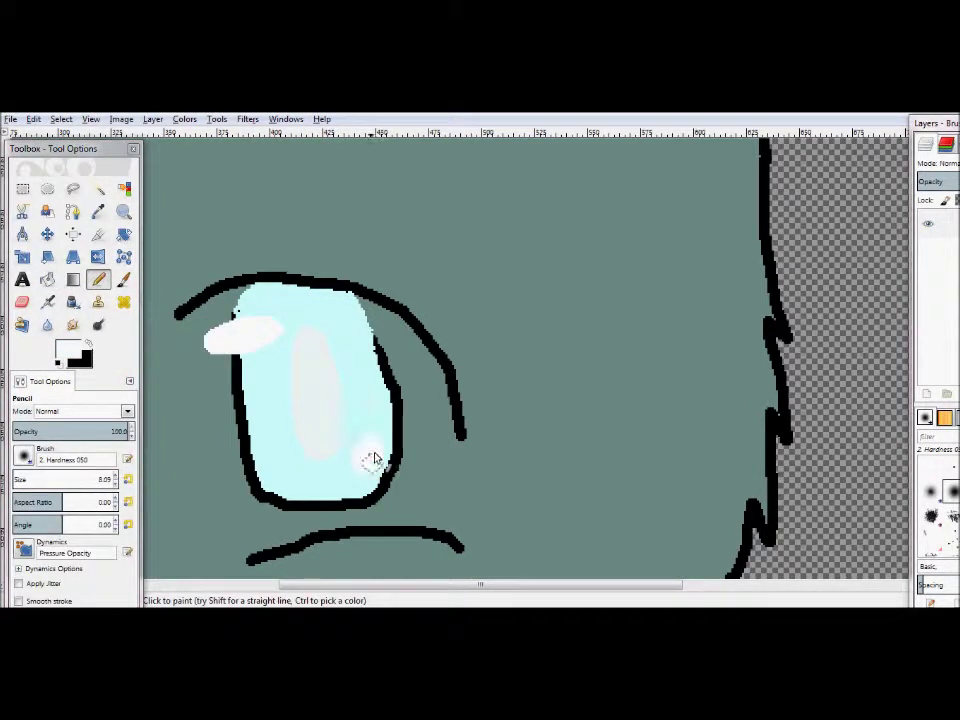
- Zoom out to the whole cat and set the foreground to the grey-green body colour
{"action": "left_click", "coordinate": [124, 211]}
{"action": "left_click", "coordinate": [292, 323]}
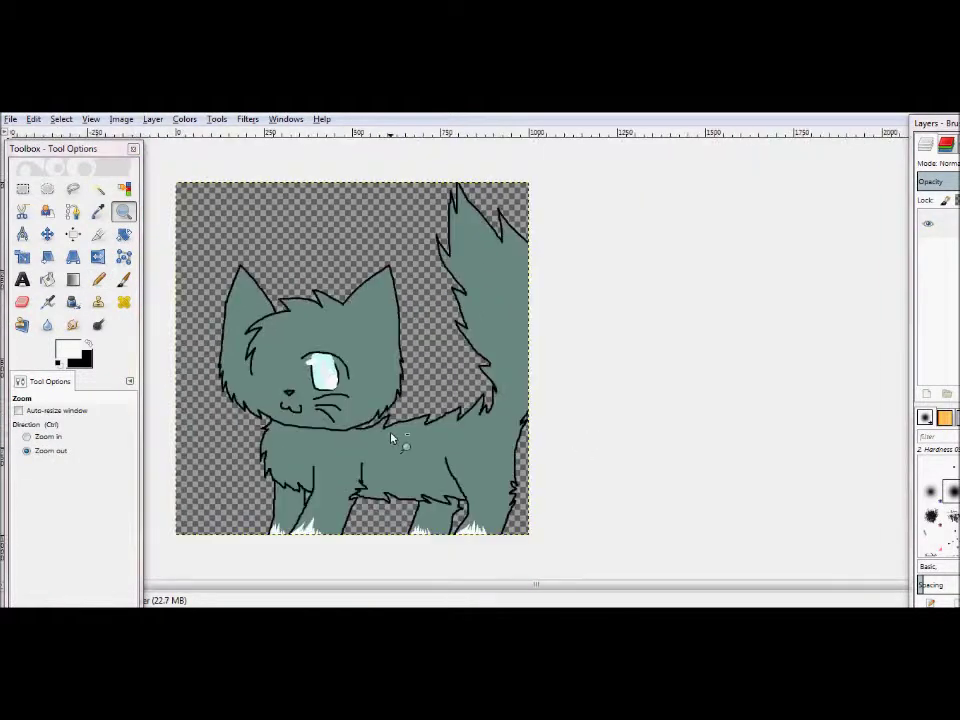
{"action": "left_click", "coordinate": [292, 323]}
{"action": "left_click", "coordinate": [68, 350]}
{"action": "left_click", "coordinate": [275, 488]}
{"action": "left_click", "coordinate": [335, 524]}
- Switch to black pencil and zoom to 100% on the cat for eye touch-ups
{"action": "key", "text": "n"}
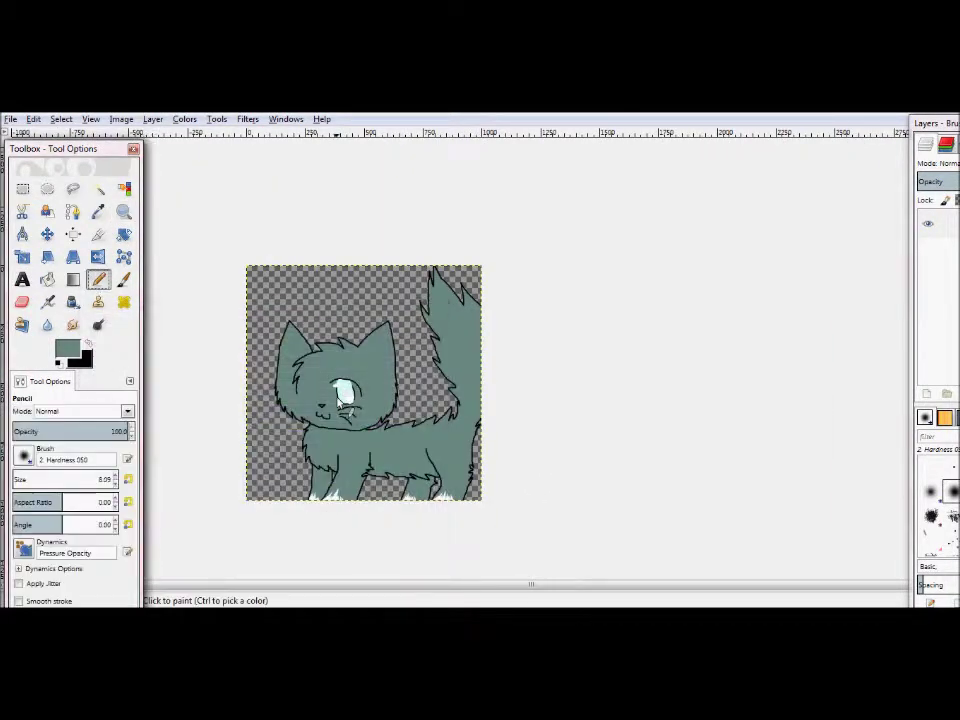
{"action": "key", "text": "x"}
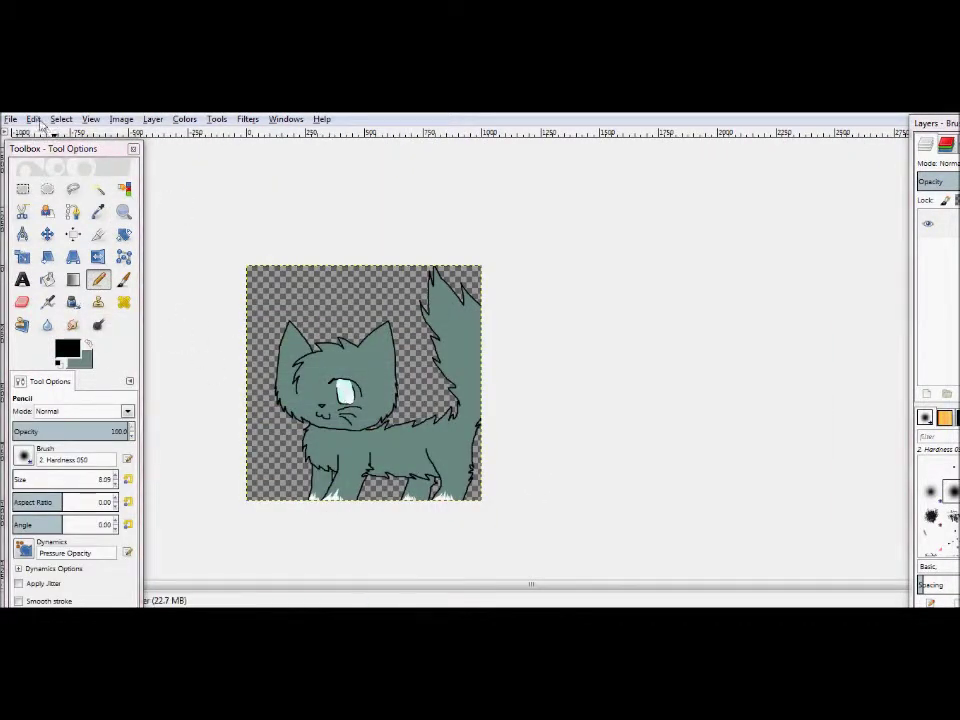
{"action": "key", "text": "z"}
{"action": "key", "text": "1"}
{"action": "key", "text": "n"}
{"action": "left_click", "coordinate": [33, 119]}
{"action": "key", "text": "Escape"}
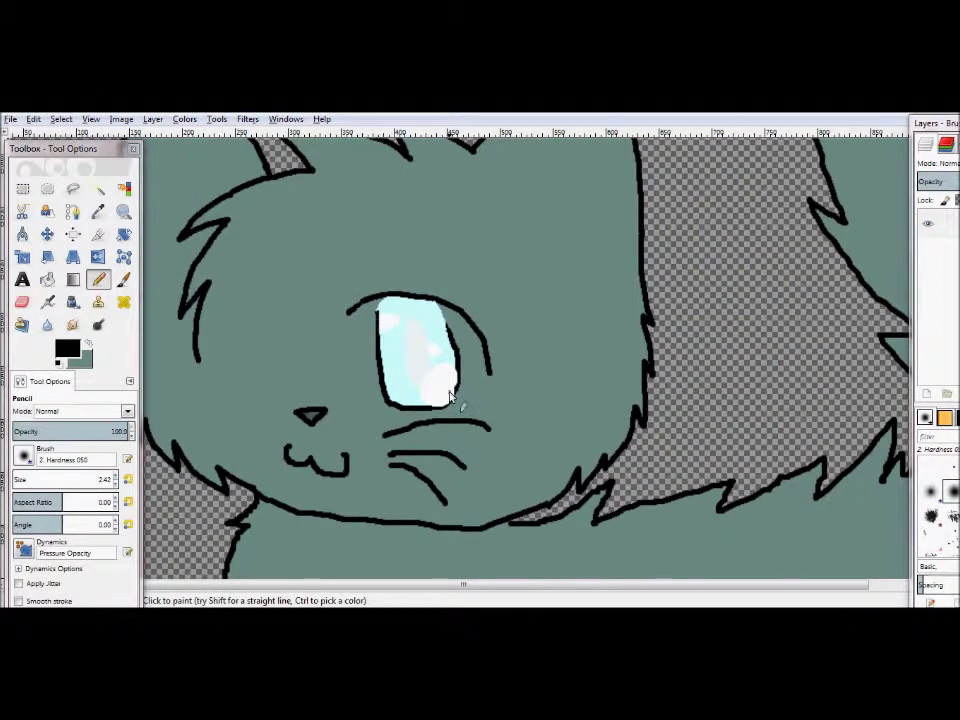
- Zoom out, add a new layer 'Layer #1', and reorder it in the stack
{"action": "key", "text": "z"}
{"action": "left_click", "coordinate": [290, 437], "text": "ctrl"}
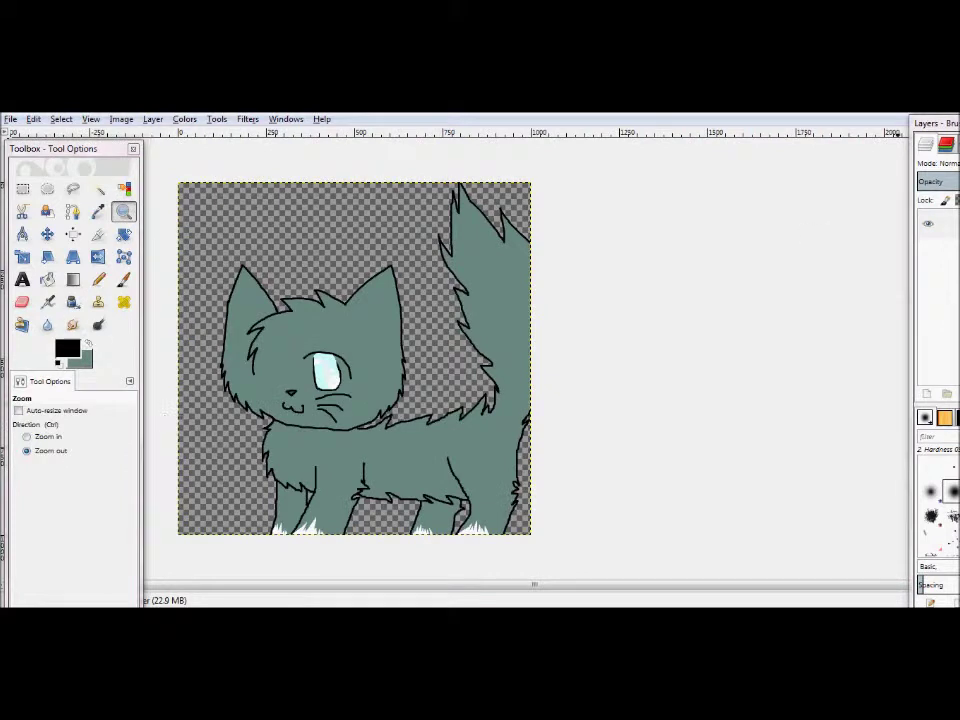
{"action": "key", "text": "ctrl+shift+n"}
{"action": "left_click", "coordinate": [122, 341]}
{"action": "mouse_move", "coordinate": [905, 226]}
{"action": "left_mouse_down"}
{"action": "mouse_move", "coordinate": [920, 245]}
{"action": "mouse_move", "coordinate": [905, 230]}
{"action": "mouse_move", "coordinate": [911, 300]}
{"action": "left_mouse_up"}
- Move Layer #1 to the top, hide the cat layer, and pick a greyish-teal colour
{"action": "left_click_drag", "start_coordinate": [765, 222], "coordinate": [740, 248]}
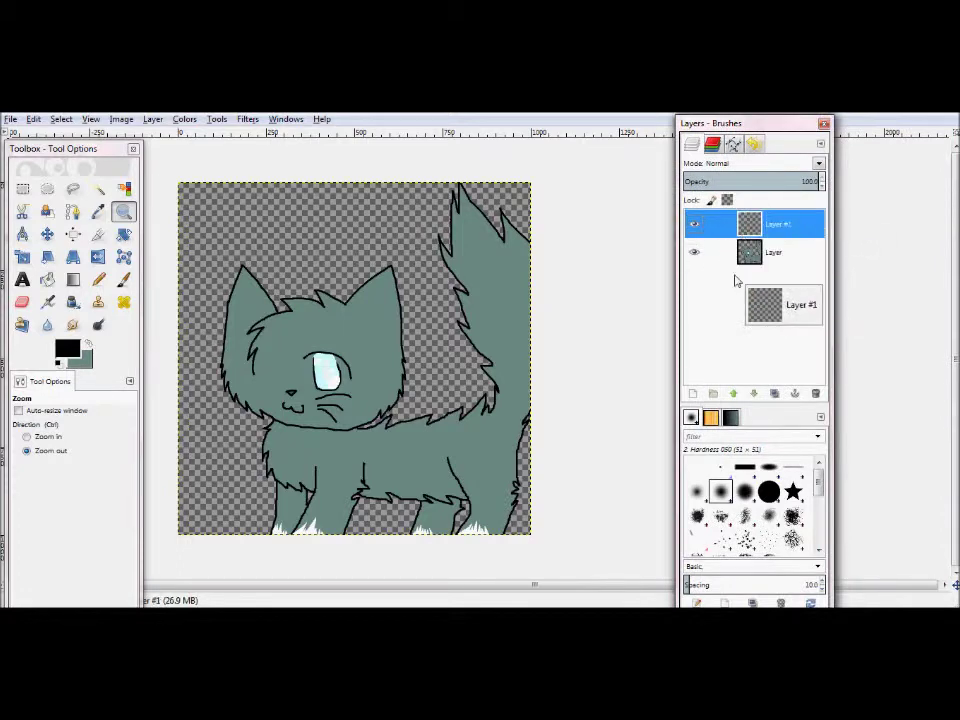
{"action": "left_click", "coordinate": [694, 251]}
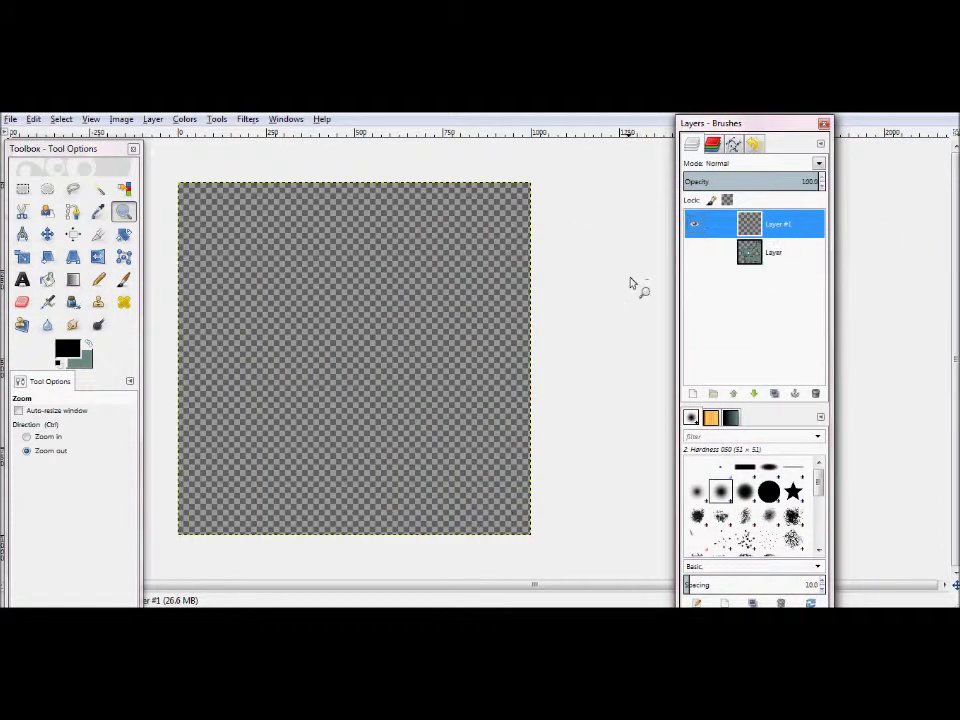
{"action": "left_click", "coordinate": [98, 279]}
{"action": "left_click", "coordinate": [67, 348]}
{"action": "left_click_drag", "start_coordinate": [150, 420], "coordinate": [166, 468]}
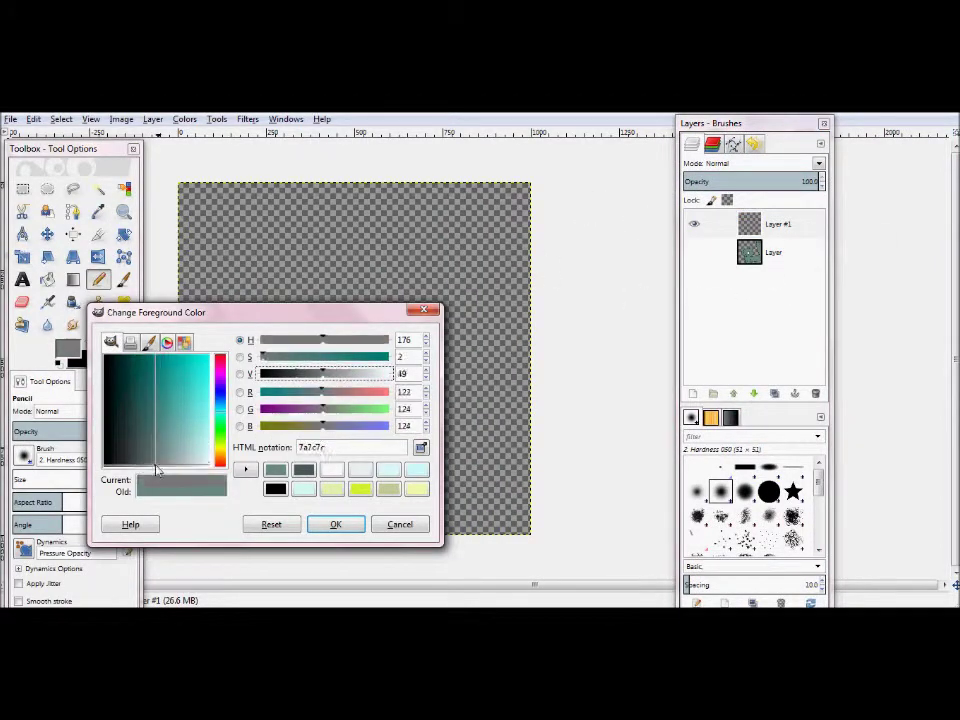
{"action": "left_click", "coordinate": [336, 524]}
- Try filling the new layer grey, then undo the fill
{"action": "left_click", "coordinate": [47, 279]}
{"action": "left_click", "coordinate": [500, 340]}
{"action": "key", "text": "ctrl+z"}
{"action": "left_click", "coordinate": [98, 279]}
{"action": "left_click", "coordinate": [242, 532]}
- Draw a diagonal hill line and fill the lower right area grey
{"action": "left_click", "coordinate": [536, 405], "text": "shift"}
{"action": "left_click", "coordinate": [47, 279]}
{"action": "left_click", "coordinate": [440, 500]}
{"action": "left_click", "coordinate": [67, 350]}
{"action": "left_click", "coordinate": [334, 523]}
- Outline a hill on the left and fill it with a lighter grey
{"action": "left_click", "coordinate": [98, 279]}
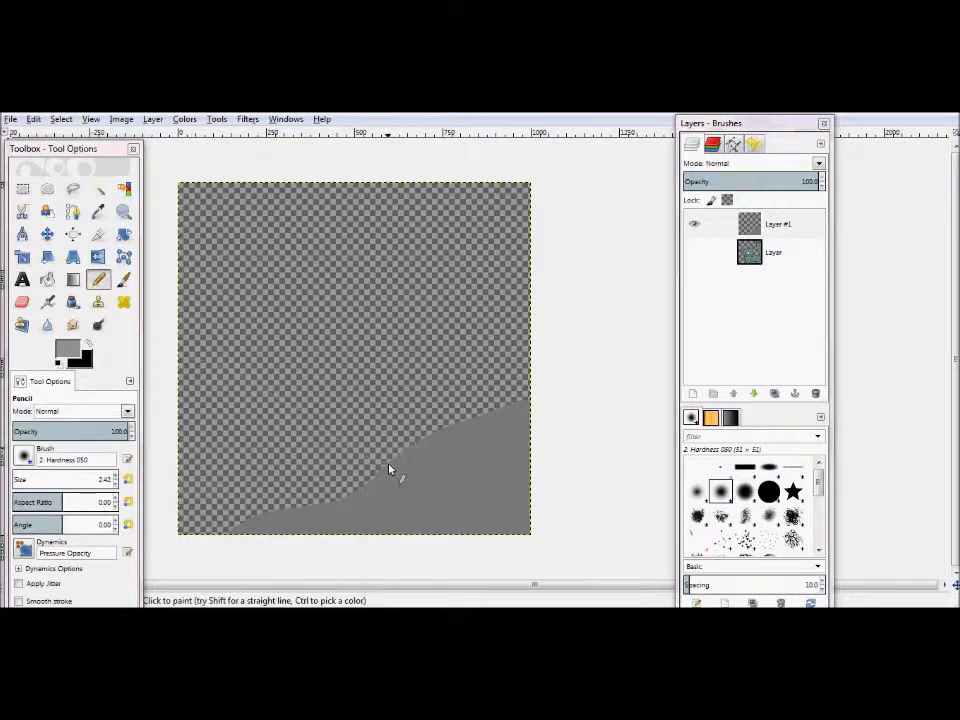
{"action": "left_click_drag", "start_coordinate": [392, 470], "coordinate": [180, 357]}
{"action": "left_click", "coordinate": [47, 279]}
{"action": "left_click", "coordinate": [250, 470]}
{"action": "left_click", "coordinate": [67, 350]}
{"action": "left_click", "coordinate": [332, 523]}
{"action": "left_click", "coordinate": [98, 279]}
- Draw the band line and fill the band below it light blue-grey
{"action": "left_click_drag", "start_coordinate": [262, 386], "coordinate": [528, 360]}
{"action": "left_click", "coordinate": [47, 279]}
{"action": "left_click", "coordinate": [390, 420]}
{"action": "left_click", "coordinate": [67, 350]}
{"action": "left_click", "coordinate": [332, 523]}
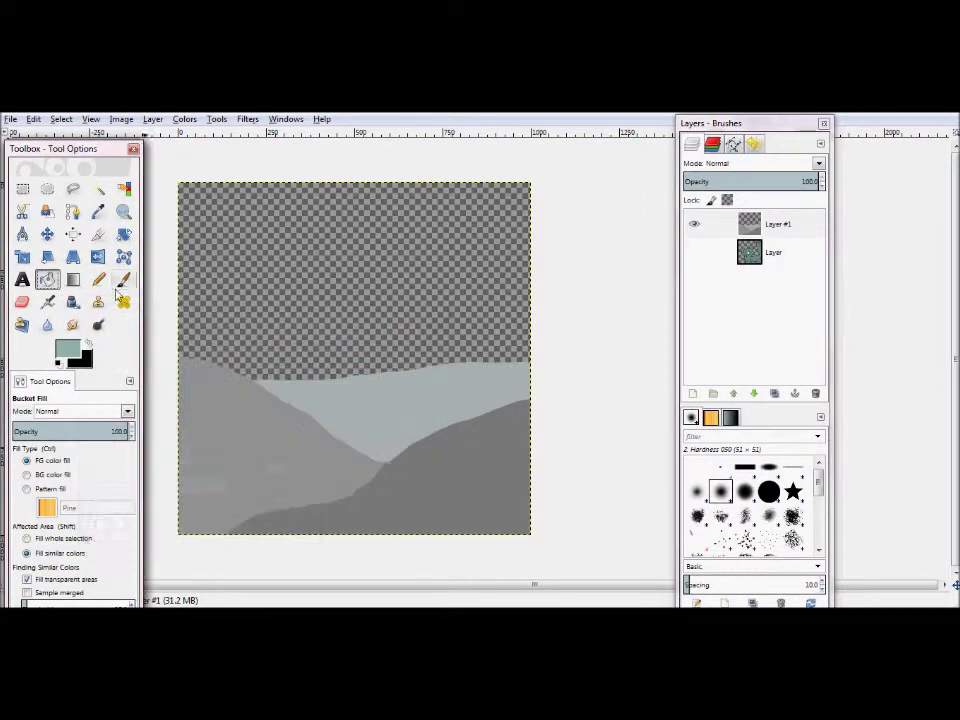
- Fill a teal patch in the pale band, show the cat layer again, and select the background layer
{"action": "left_click", "coordinate": [98, 279]}
{"action": "left_click", "coordinate": [47, 279]}
{"action": "left_click", "coordinate": [390, 405]}
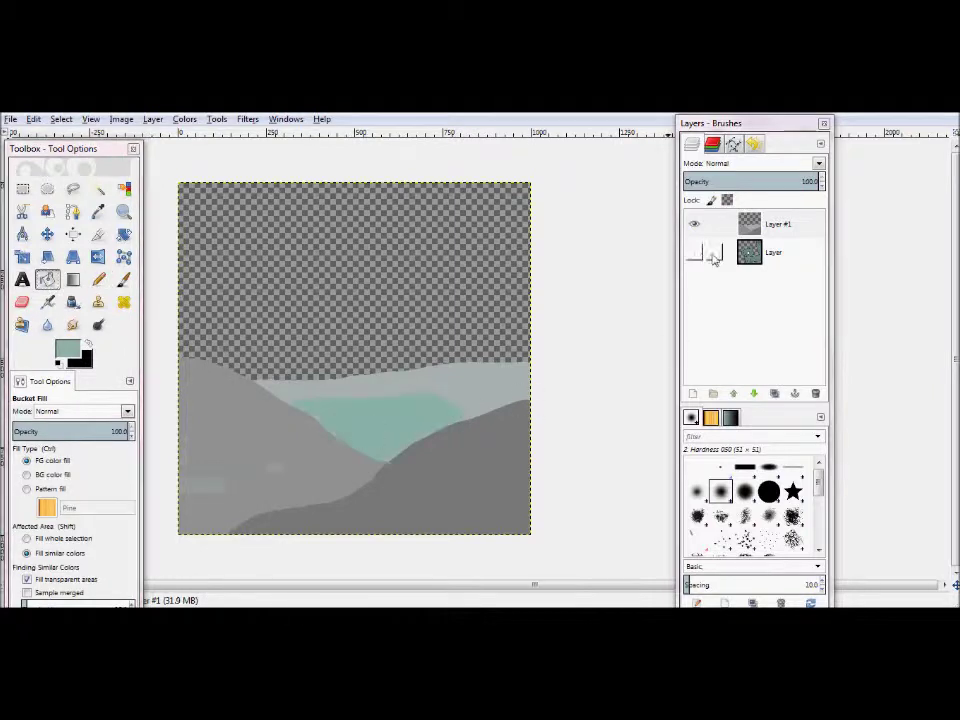
{"action": "left_click", "coordinate": [694, 252]}
{"action": "left_click", "coordinate": [752, 229]}
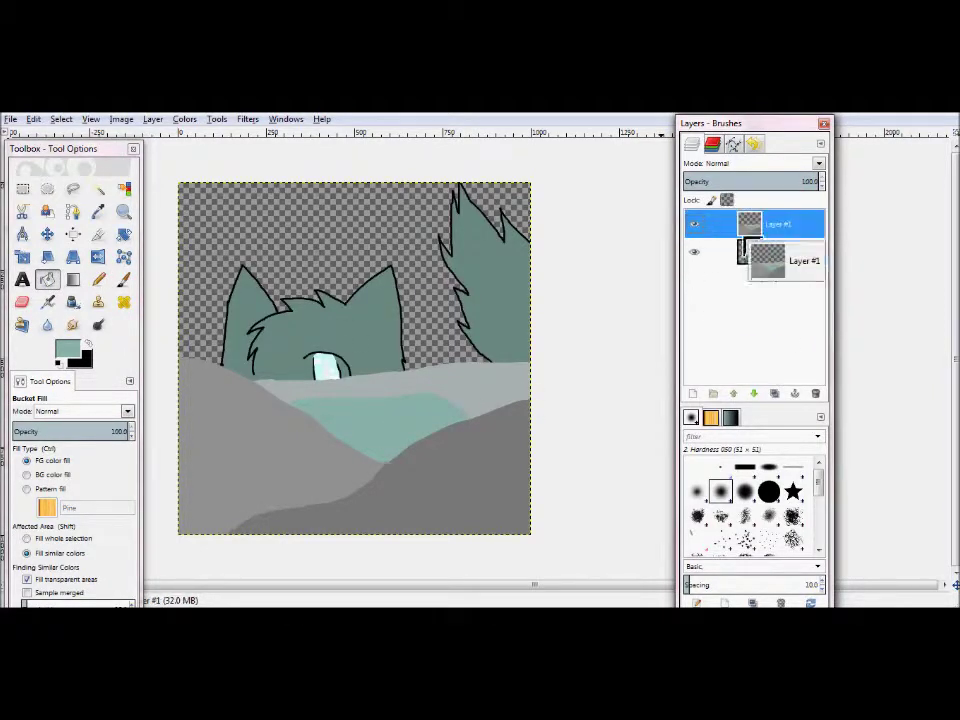
{"action": "right_click", "coordinate": [754, 236]}
{"action": "left_click", "coordinate": [797, 342]}
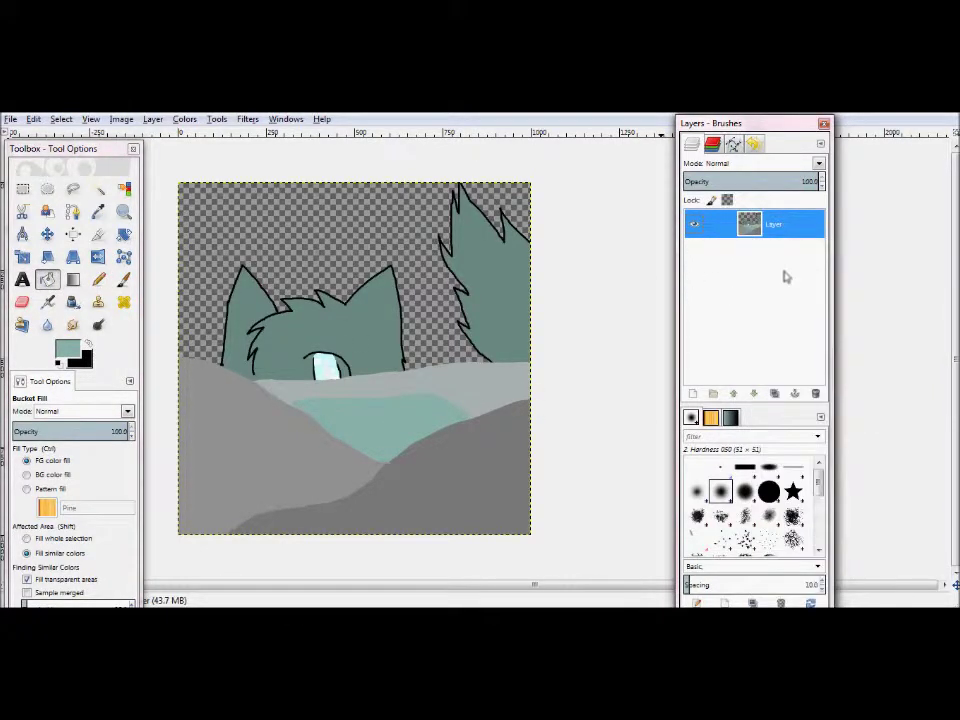
{"action": "left_click", "coordinate": [33, 119]}
{"action": "left_click", "coordinate": [75, 133]}
{"action": "right_click", "coordinate": [754, 231]}
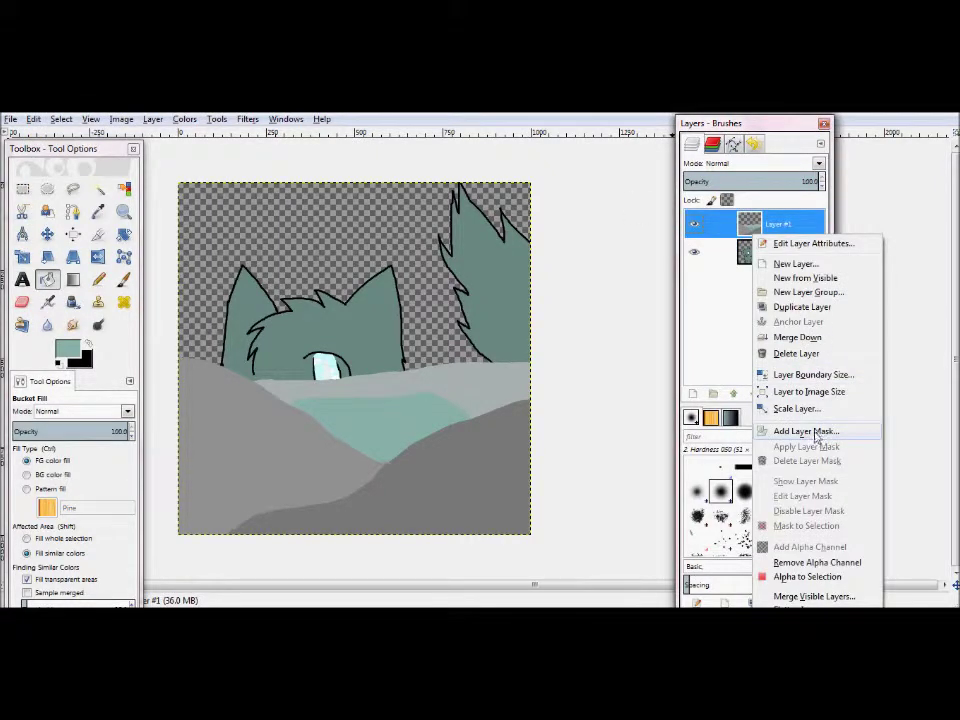
{"action": "left_click", "coordinate": [750, 252]}
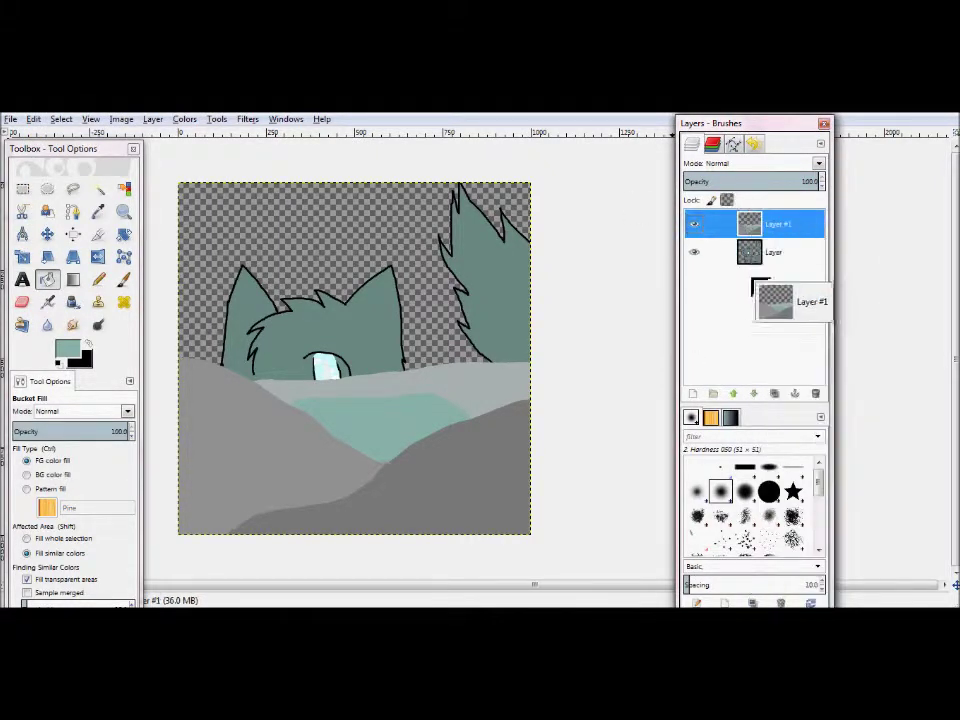
{"action": "left_click_drag", "start_coordinate": [750, 224], "coordinate": [728, 378]}
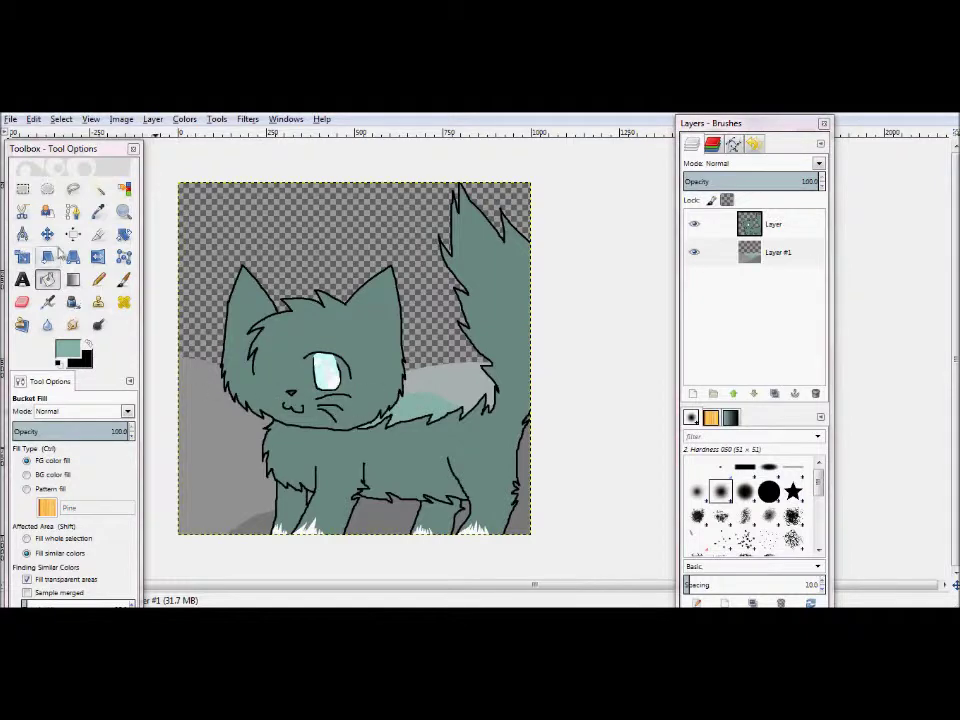
{"action": "left_click", "coordinate": [47, 233]}
{"action": "mouse_move", "coordinate": [404, 463]}
{"action": "left_mouse_down"}
{"action": "mouse_move", "coordinate": [441, 478]}
{"action": "mouse_move", "coordinate": [420, 463]}
{"action": "left_mouse_up"}
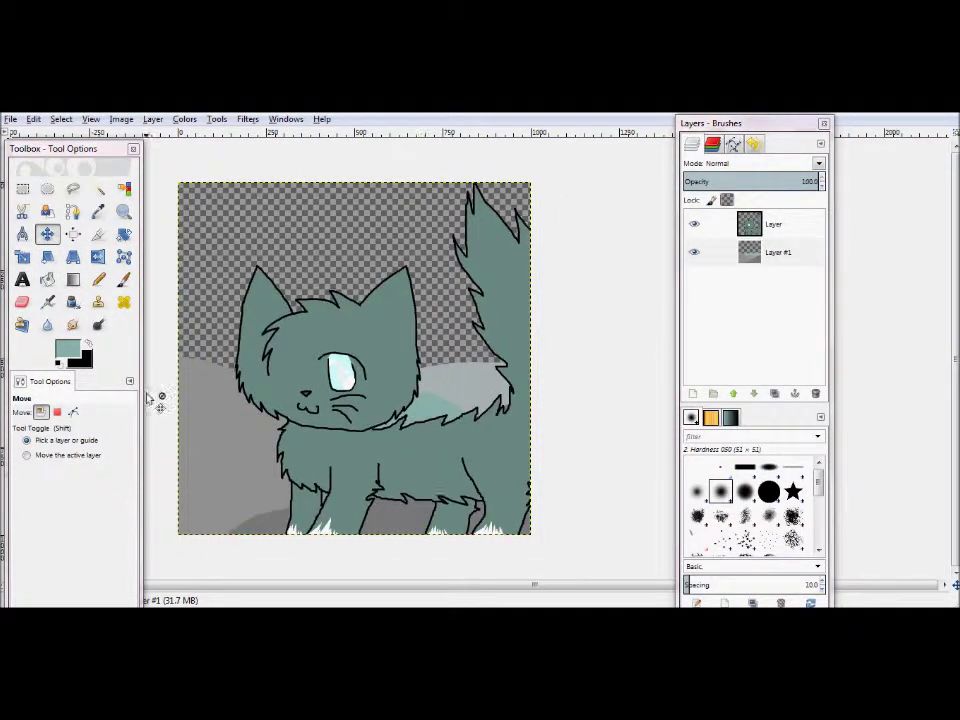
{"action": "left_click", "coordinate": [67, 348]}
{"action": "left_click_drag", "start_coordinate": [190, 420], "coordinate": [163, 461]}
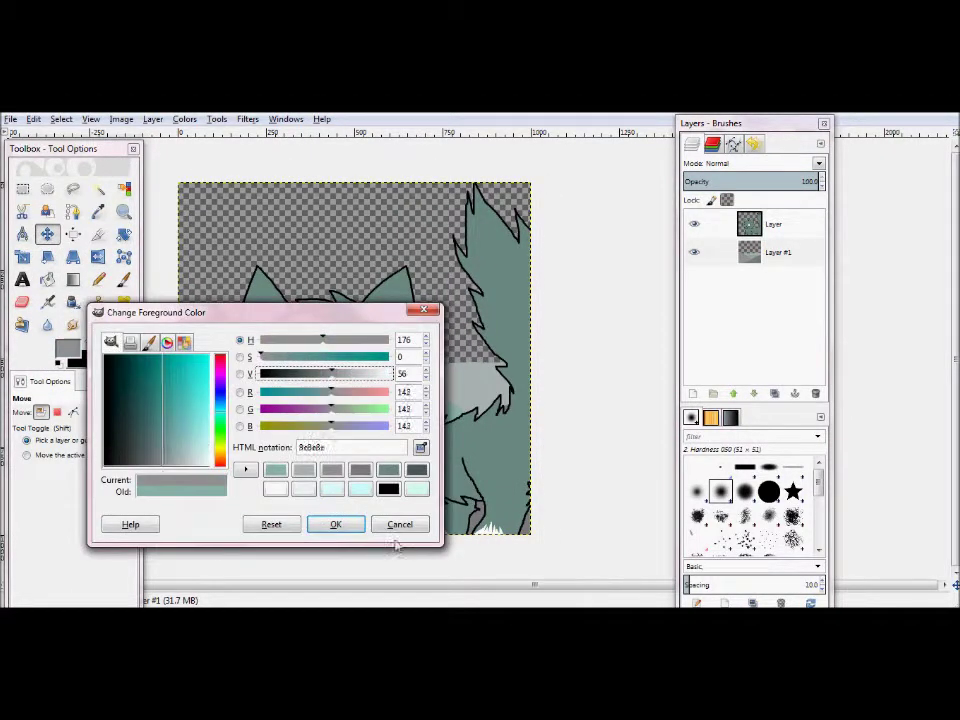
{"action": "left_click", "coordinate": [332, 523]}
{"action": "left_click", "coordinate": [47, 279]}
{"action": "left_click_drag", "start_coordinate": [749, 224], "coordinate": [380, 205]}
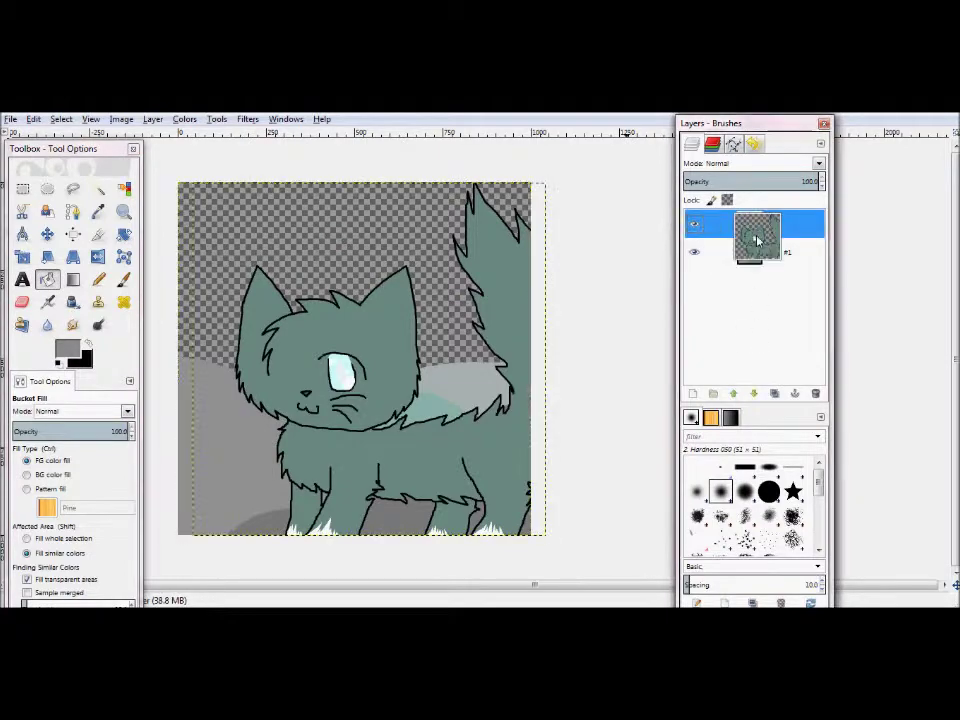
{"action": "left_click", "coordinate": [380, 205]}
{"action": "left_click", "coordinate": [33, 119]}
{"action": "left_click", "coordinate": [72, 135]}
{"action": "left_click", "coordinate": [33, 119]}
{"action": "left_click", "coordinate": [72, 135]}
{"action": "left_click", "coordinate": [33, 119]}
{"action": "left_click", "coordinate": [72, 135]}
{"action": "left_click", "coordinate": [33, 119]}
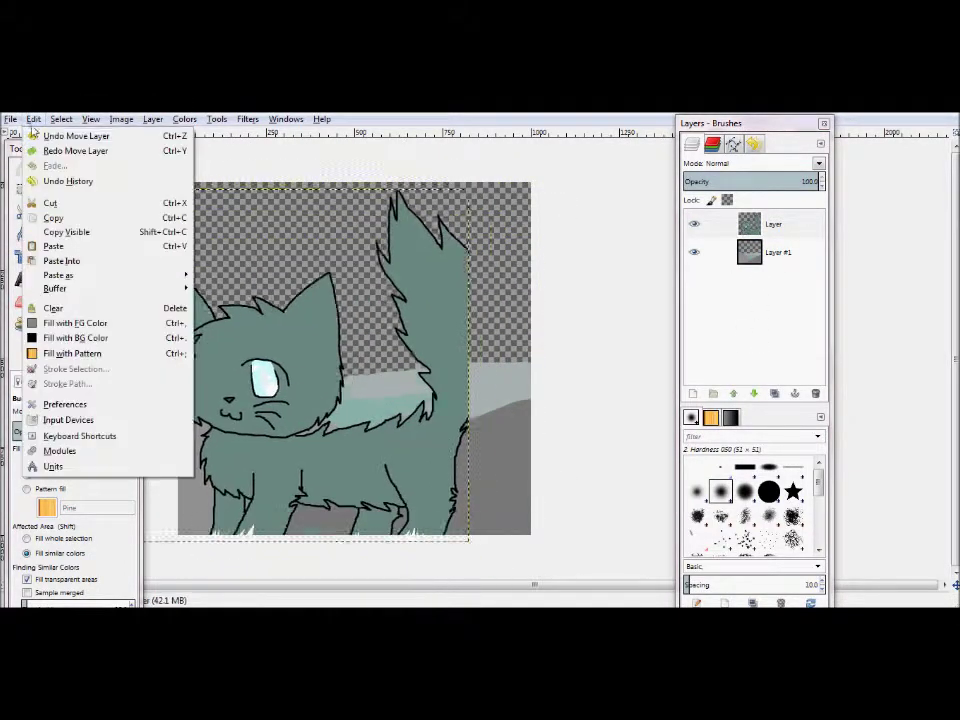
{"action": "left_click", "coordinate": [72, 135]}
{"action": "left_click", "coordinate": [33, 119]}
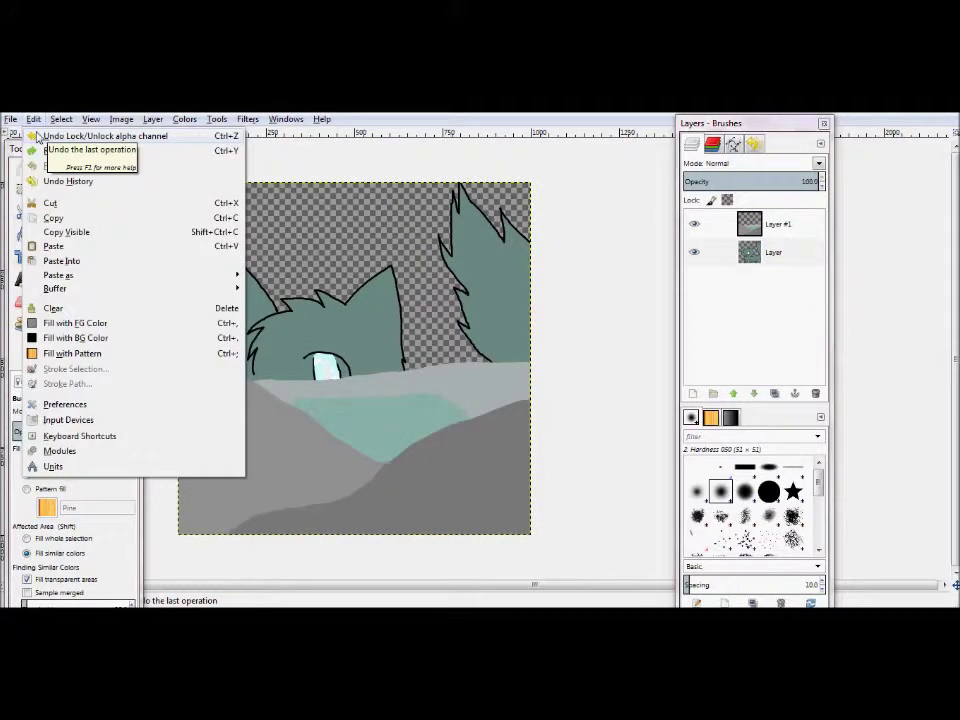
{"action": "left_click", "coordinate": [72, 148]}
{"action": "left_click", "coordinate": [767, 228]}
{"action": "left_click", "coordinate": [754, 393]}
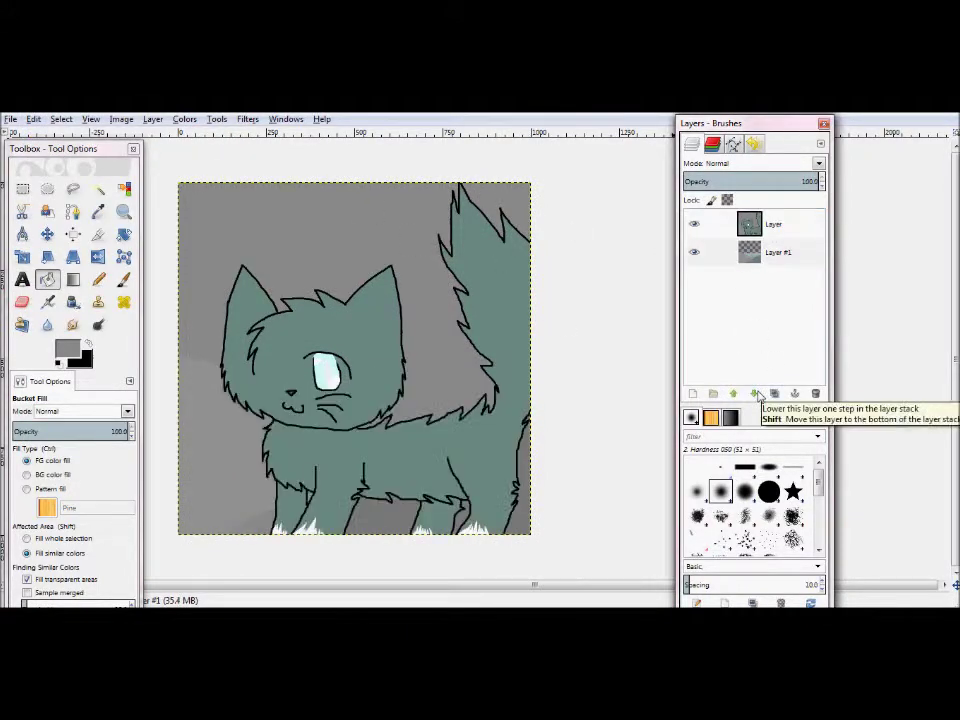
{"action": "key", "text": "ctrl+z"}
{"action": "left_click", "coordinate": [33, 119]}
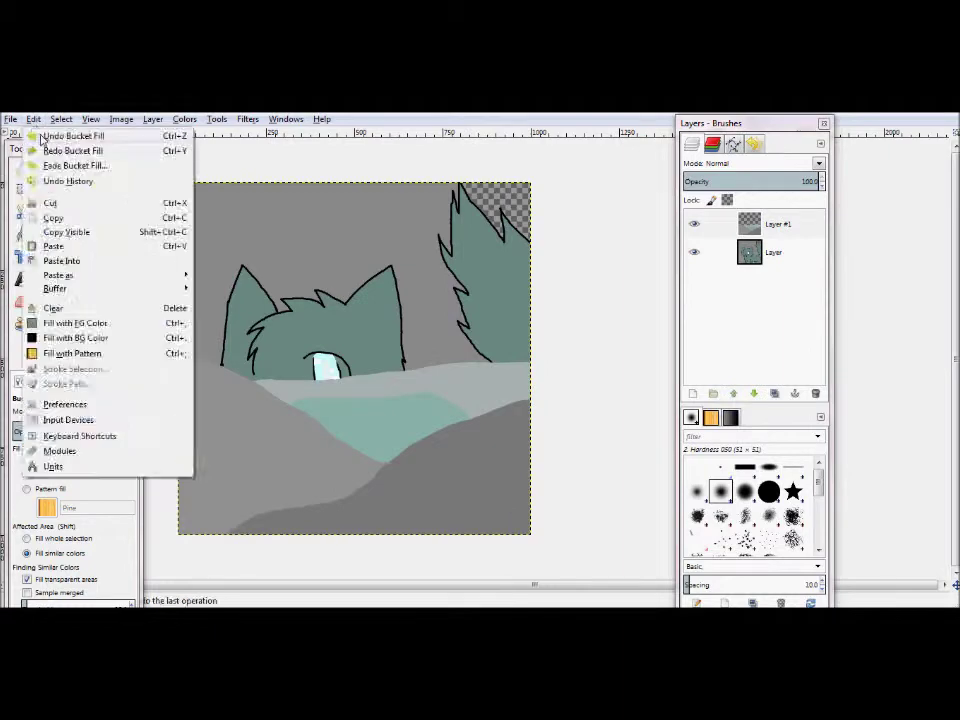
{"action": "left_click", "coordinate": [72, 135]}
{"action": "key", "text": "ctrl+y"}
{"action": "key", "text": "ctrl+y"}
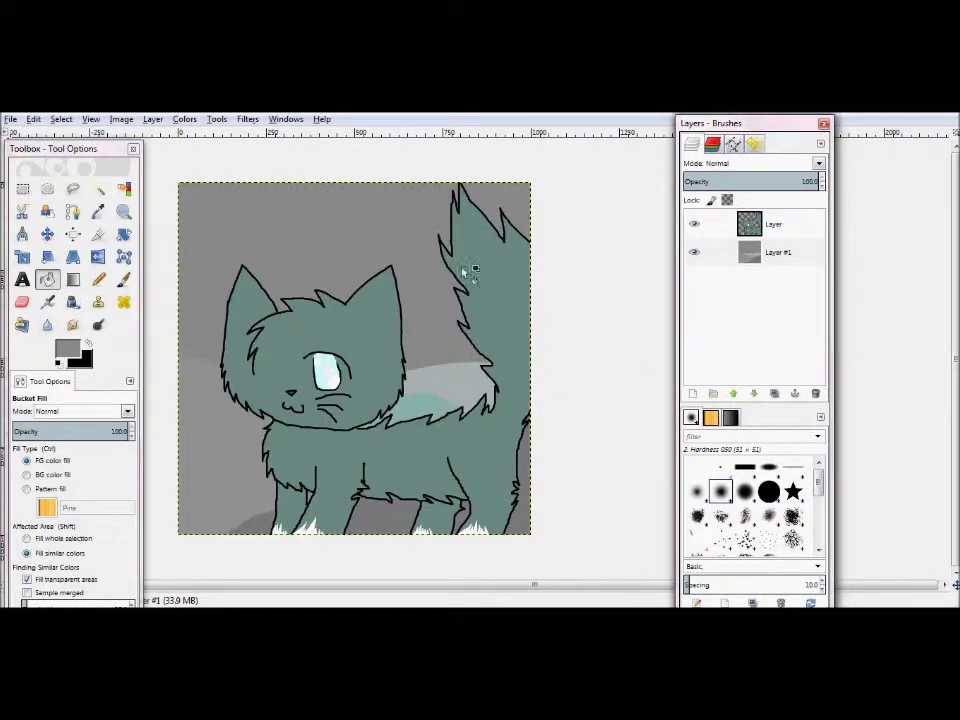
{"action": "left_click", "coordinate": [66, 350]}
{"action": "left_click", "coordinate": [332, 523]}
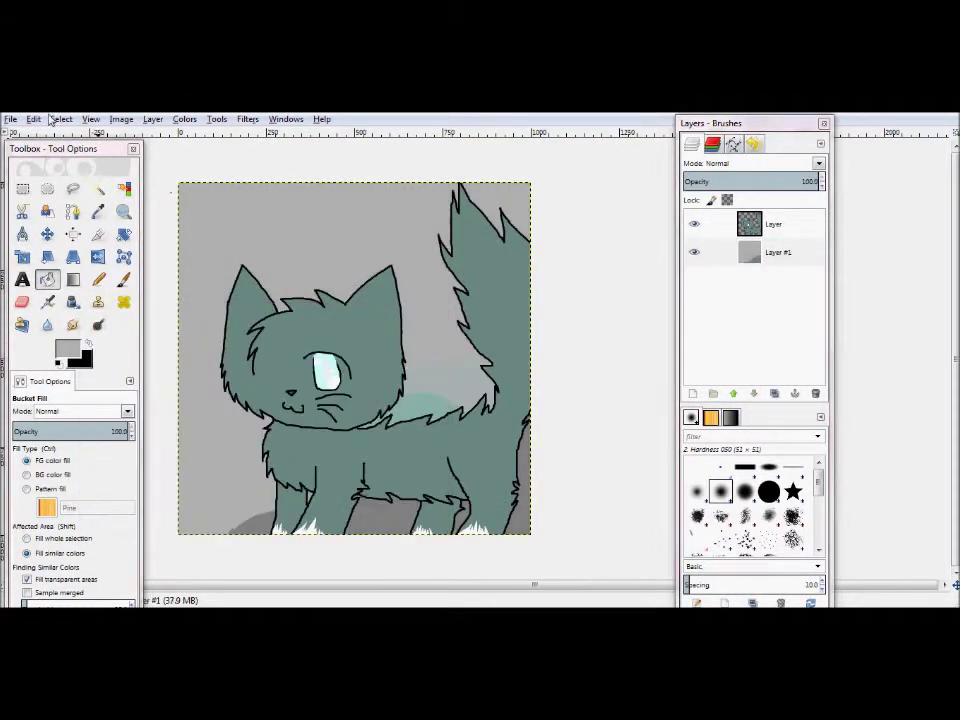
{"action": "key", "text": "ctrl+z"}
{"action": "left_click", "coordinate": [241, 250]}
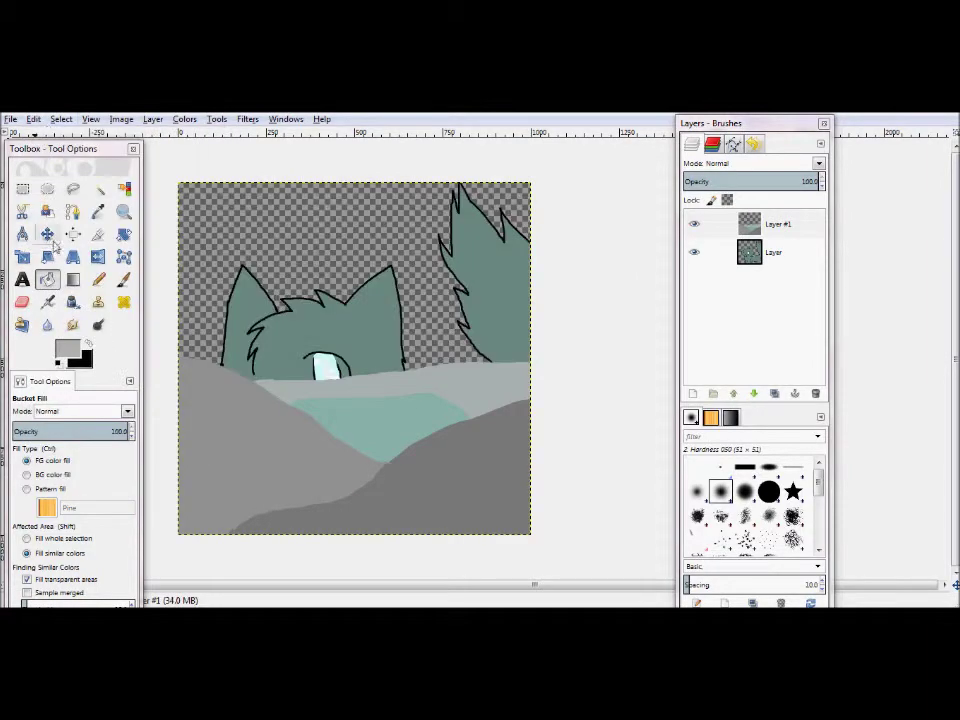
- Lower the background layer beneath the cat and set teal as the foreground colour
{"action": "left_click", "coordinate": [754, 394]}
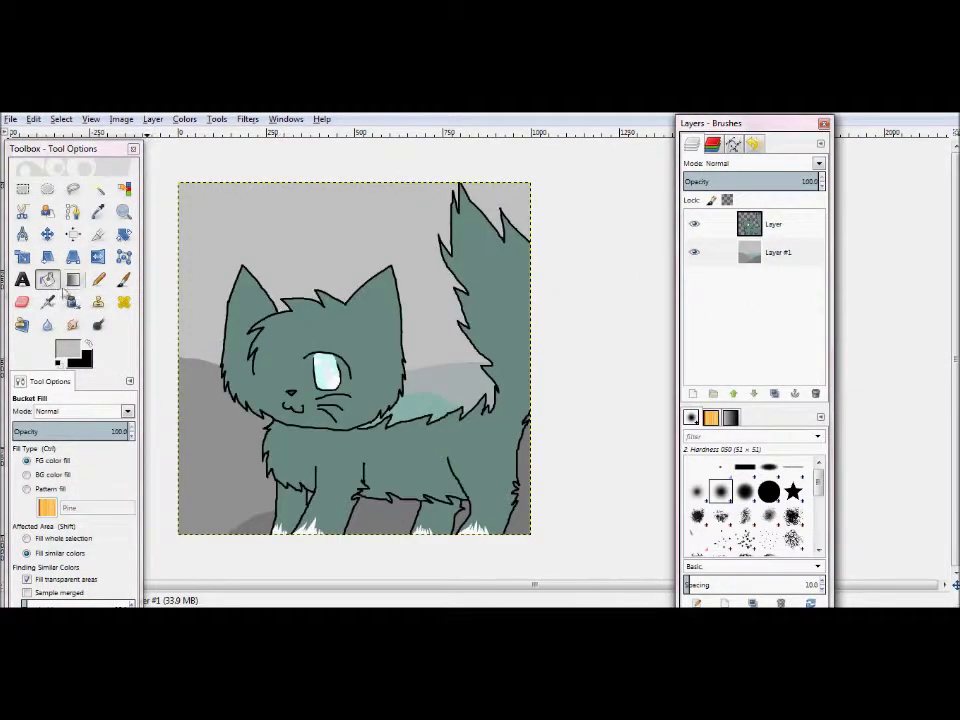
{"action": "left_click", "coordinate": [66, 355]}
{"action": "left_click", "coordinate": [336, 521]}
{"action": "key", "text": "n"}
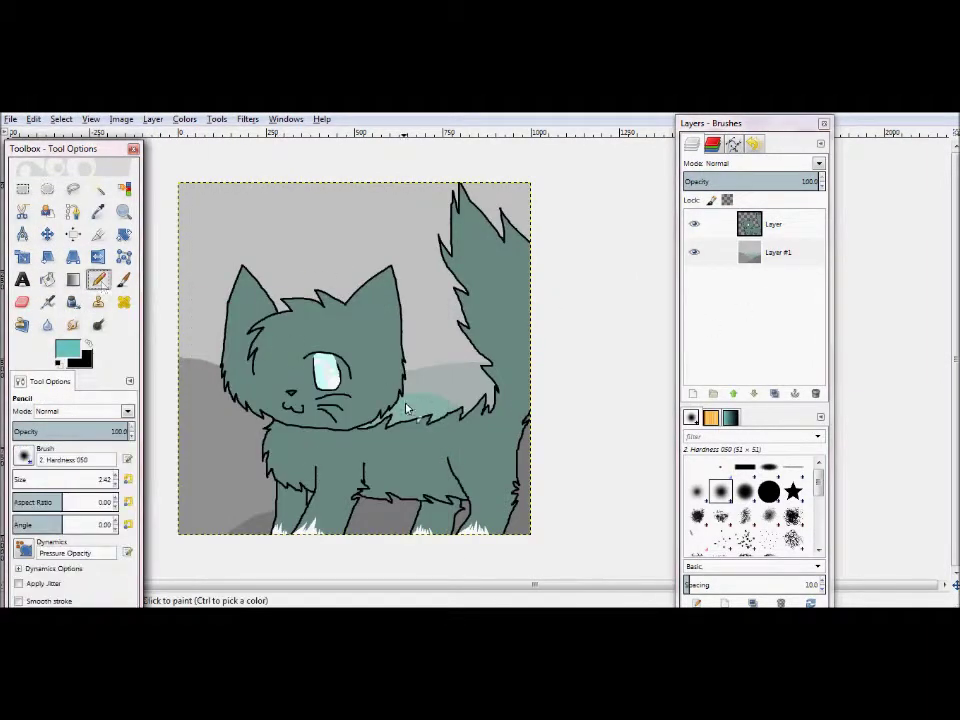
- Try the Smudge tool enlarged to 13.34, then write a cyan J at the top left
{"action": "key", "text": "s"}
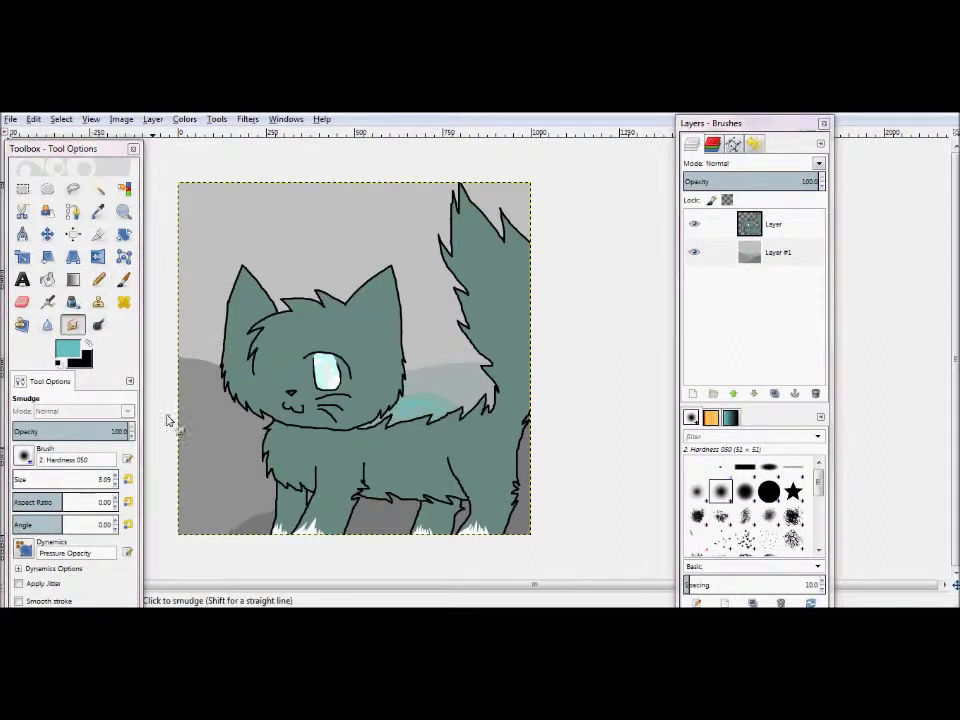
{"action": "left_click", "coordinate": [19, 485]}
{"action": "key", "text": "n"}
{"action": "left_click_drag", "start_coordinate": [210, 246], "coordinate": [213, 204]}
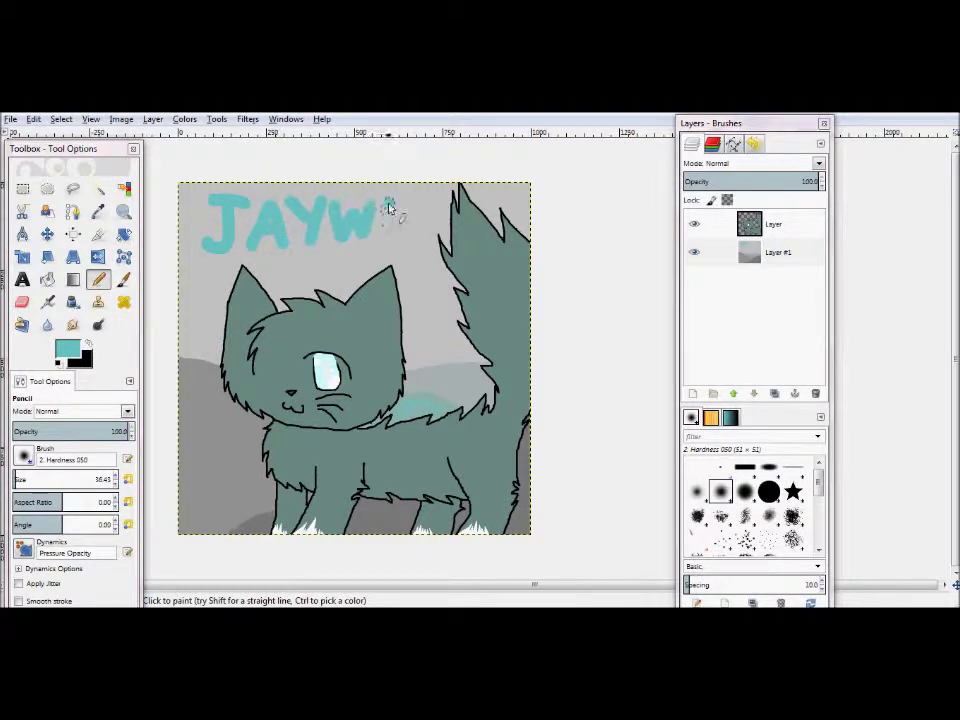
- Undo the lettering strokes back to the J
{"action": "key", "text": "ctrl+z"}
{"action": "key", "text": "ctrl+z"}
{"action": "left_click", "coordinate": [33, 119]}
{"action": "key", "text": "ctrl+z"}
{"action": "key", "text": "ctrl+z"}
{"action": "key", "text": "ctrl+z"}
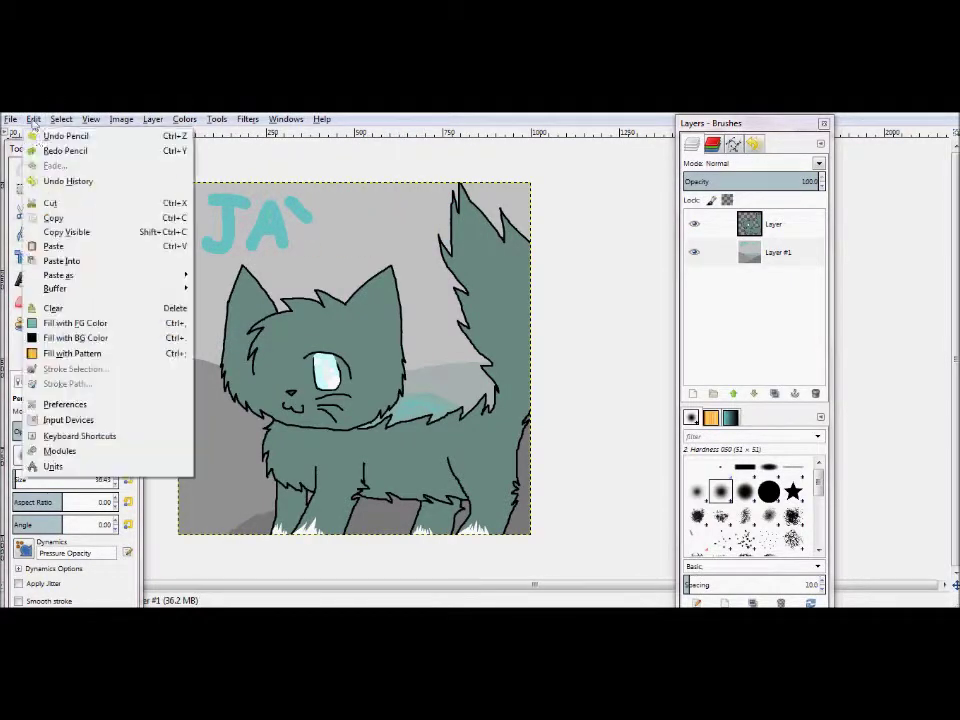
{"action": "key", "text": "ctrl+z"}
{"action": "key", "text": "Escape"}
- Zoom in on the top of the picture and make the pencil brush thinner
{"action": "left_click", "coordinate": [123, 211]}
{"action": "left_click", "coordinate": [215, 230]}
{"action": "left_click", "coordinate": [229, 251]}
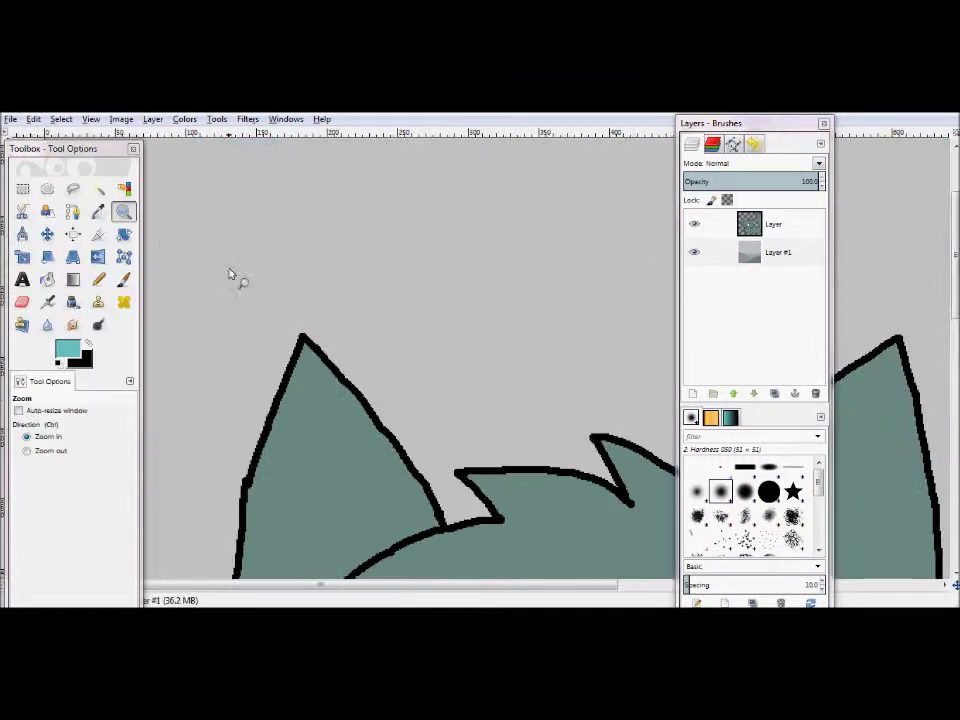
{"action": "left_click", "coordinate": [236, 279]}
{"action": "left_click", "coordinate": [98, 279]}
{"action": "left_click", "coordinate": [15, 480]}
- Handwrite 'Jaywing' in thin cyan cursive across the top, then zoom out to the whole picture
{"action": "left_click_drag", "start_coordinate": [97, 305], "coordinate": [113, 335]}
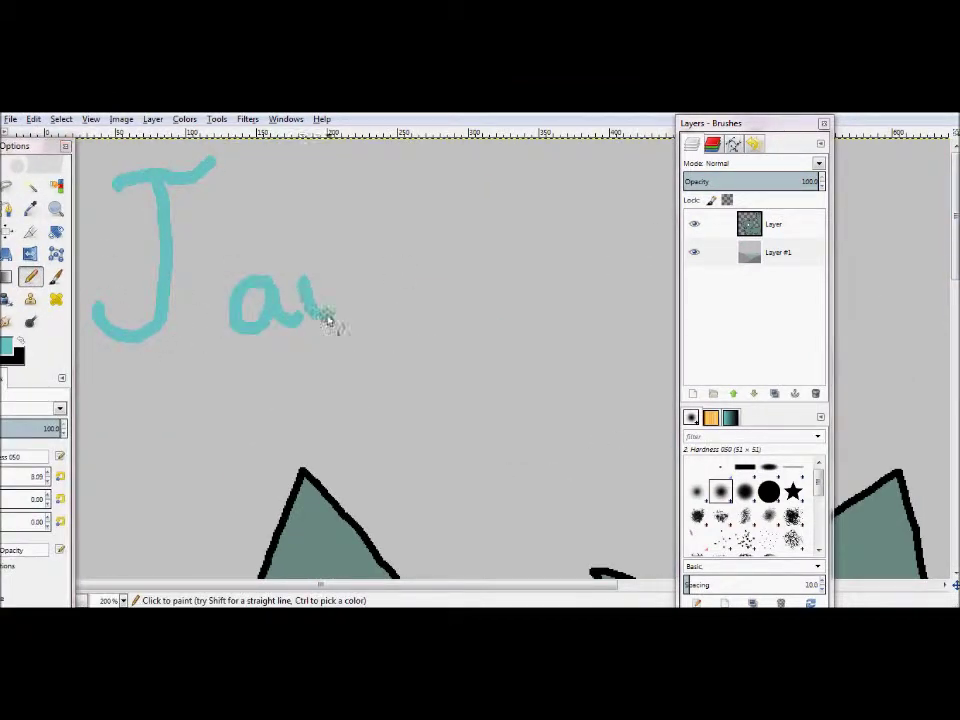
{"action": "left_click_drag", "start_coordinate": [419, 592], "coordinate": [562, 592]}
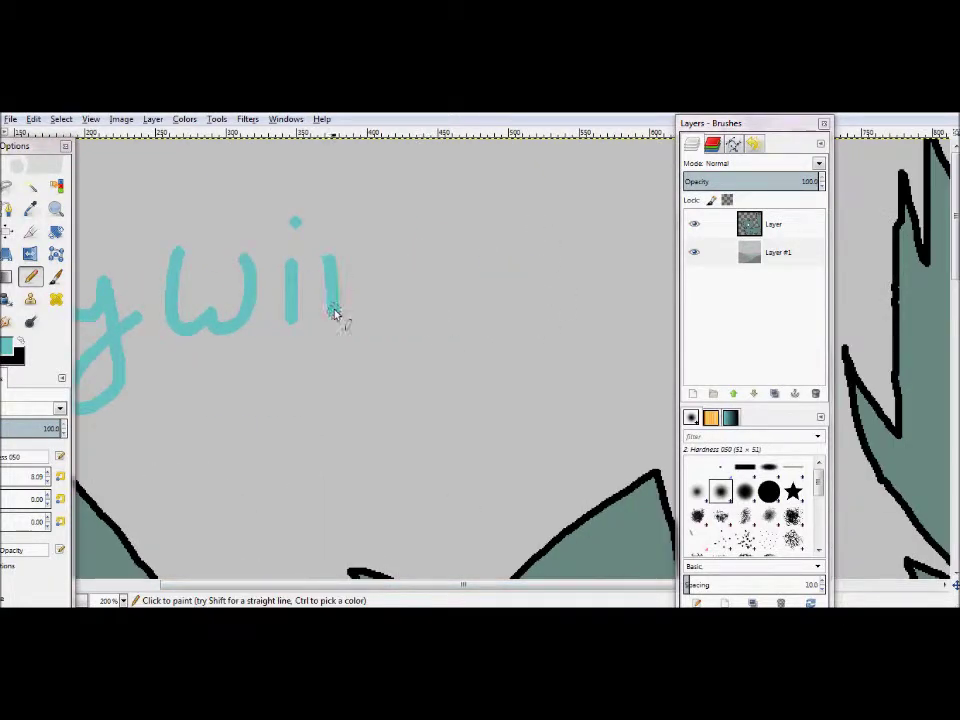
{"action": "left_click", "coordinate": [95, 199]}
{"action": "mouse_move", "coordinate": [30, 145]}
{"action": "left_mouse_down"}
{"action": "mouse_move", "coordinate": [68, 136]}
{"action": "mouse_move", "coordinate": [46, 136]}
{"action": "left_mouse_up"}
{"action": "key", "text": "shift+ctrl+j"}
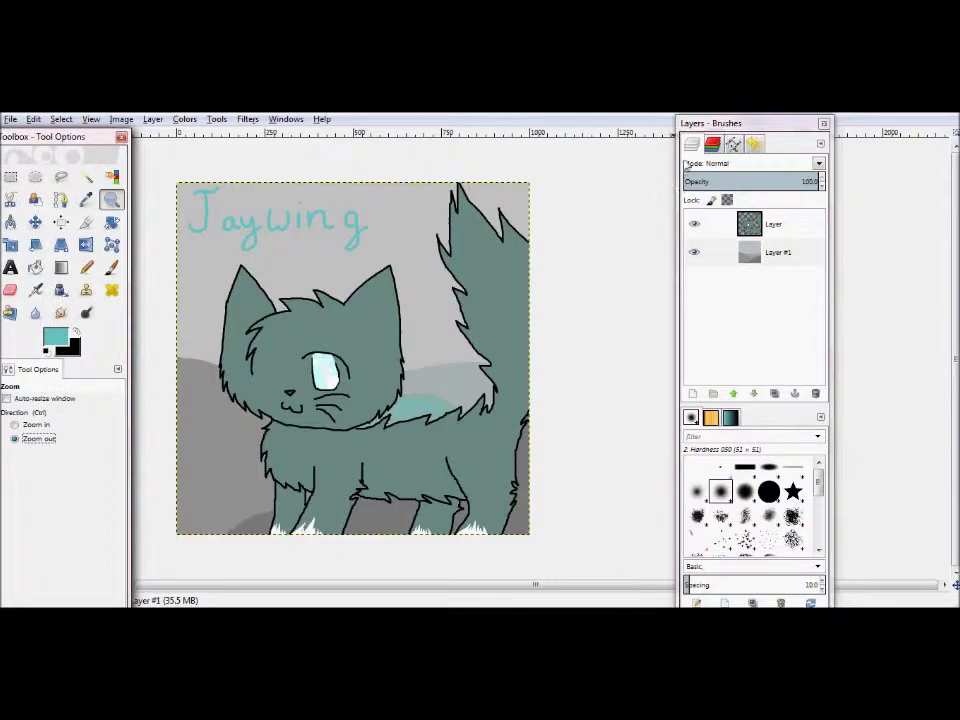